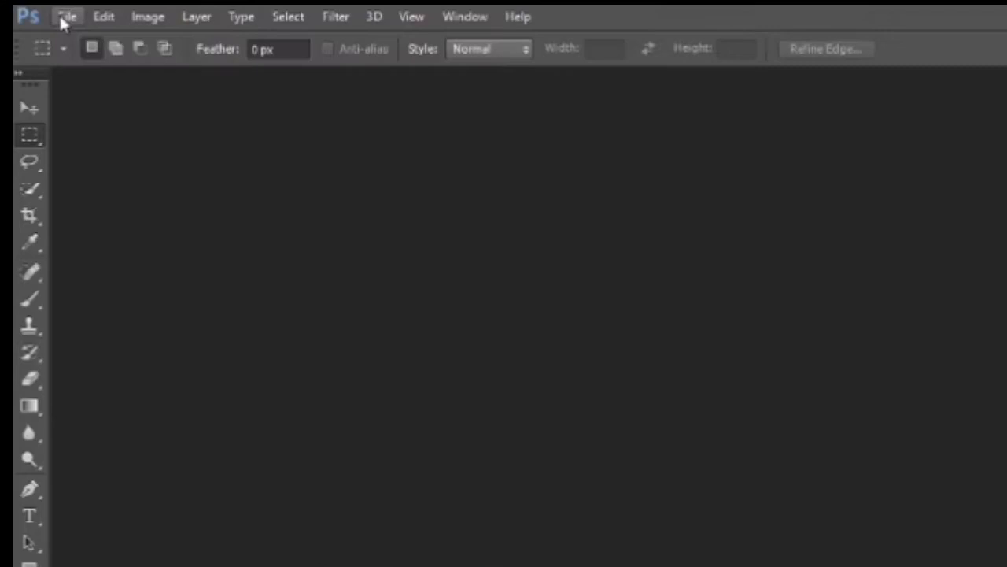
Start a new document and name it "Lesson 1".
{"action": "left_click", "coordinate": [65, 22]}
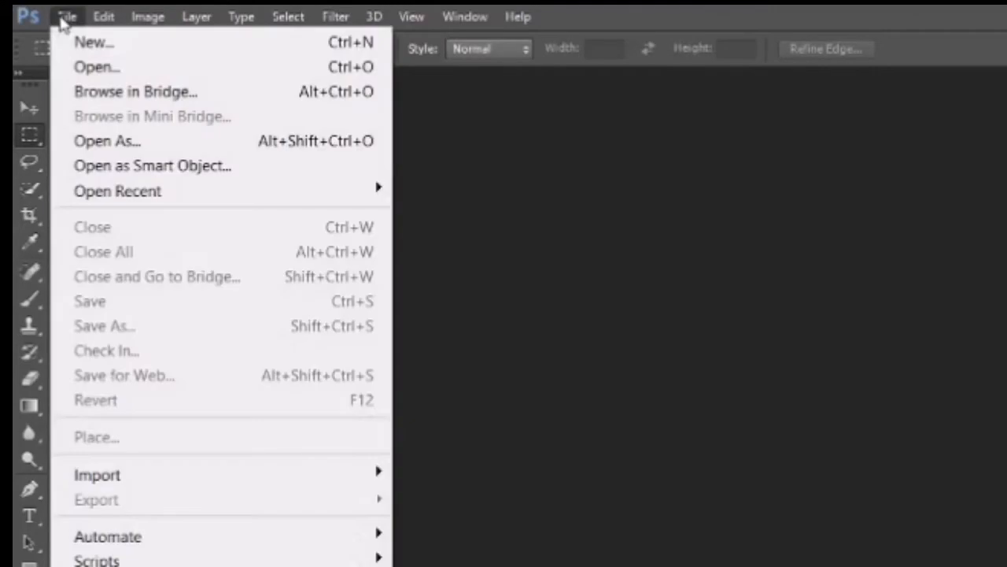
{"action": "left_click", "coordinate": [90, 44]}
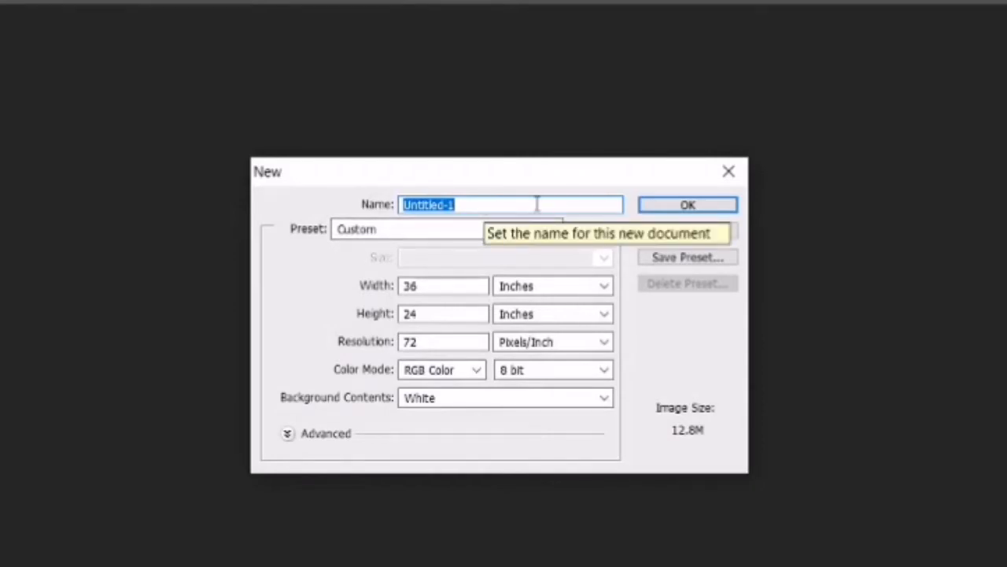
{"action": "type", "text": "Lesson 3"}
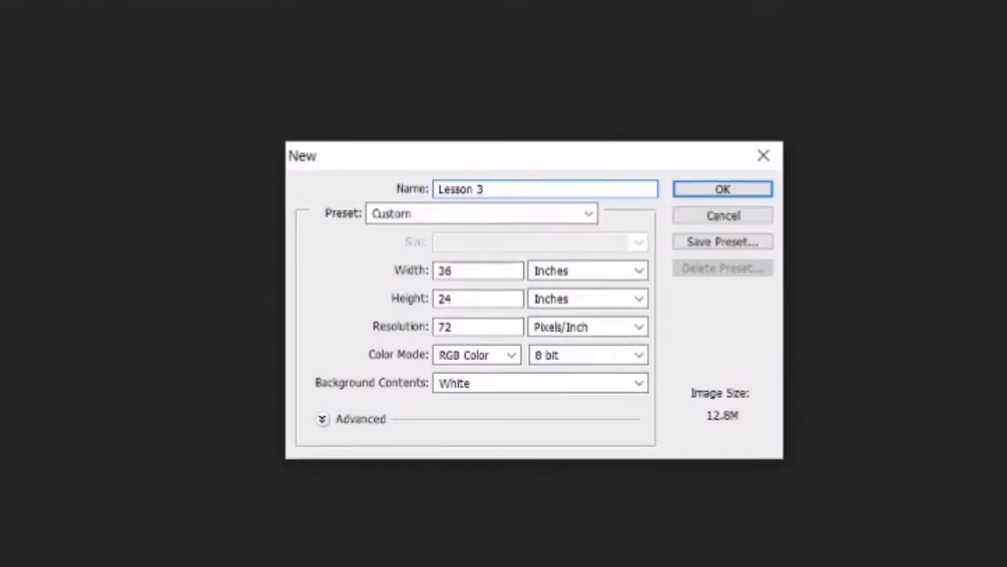
{"action": "key", "text": "BackSpace"}
{"action": "type", "text": "1"}
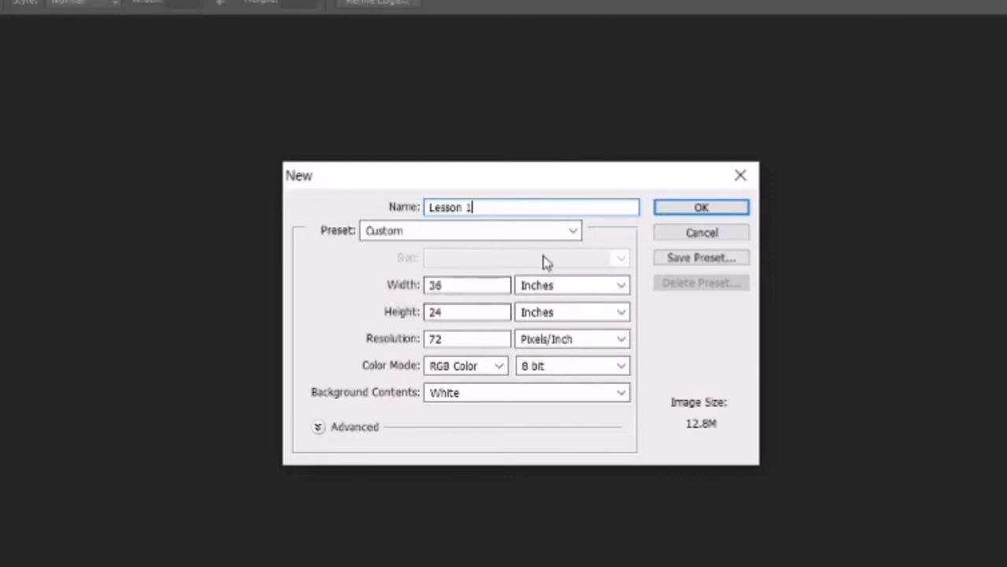
Specify the new document's size as 36 by 24 inches with a resolution of 72 pixels/inch.
{"action": "left_click", "coordinate": [592, 285]}
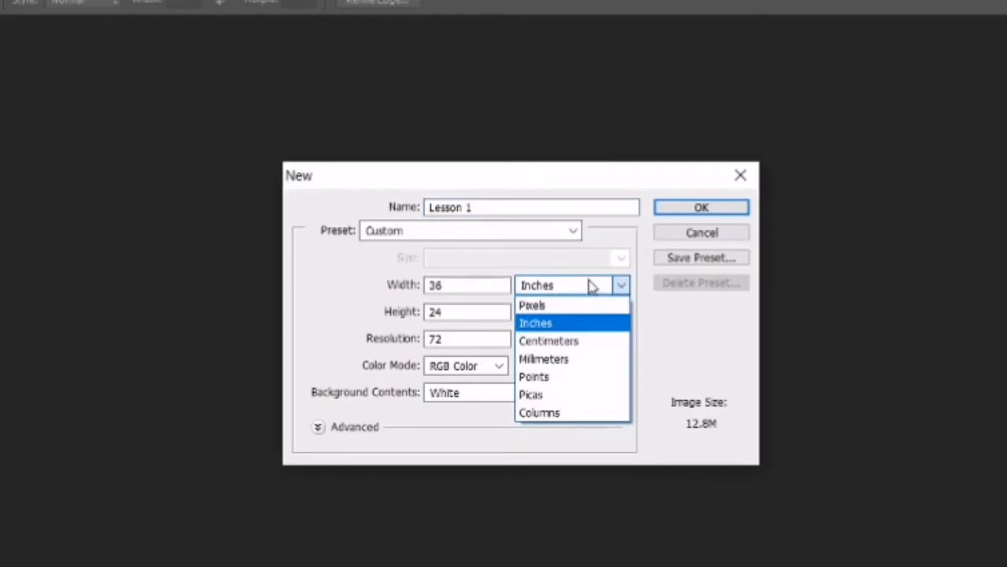
{"action": "left_click", "coordinate": [562, 323]}
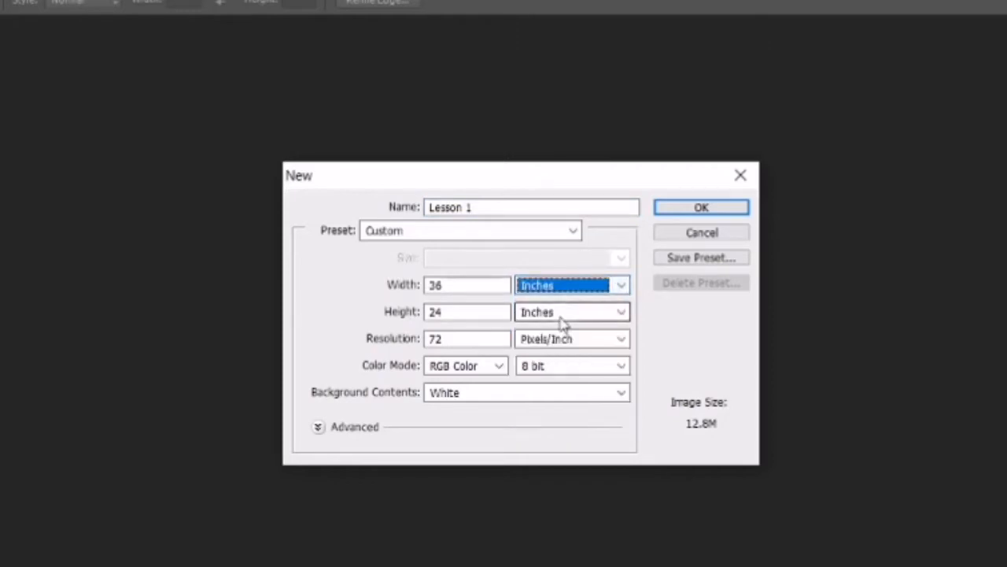
{"action": "left_click", "coordinate": [461, 288]}
{"action": "left_click", "coordinate": [465, 313]}
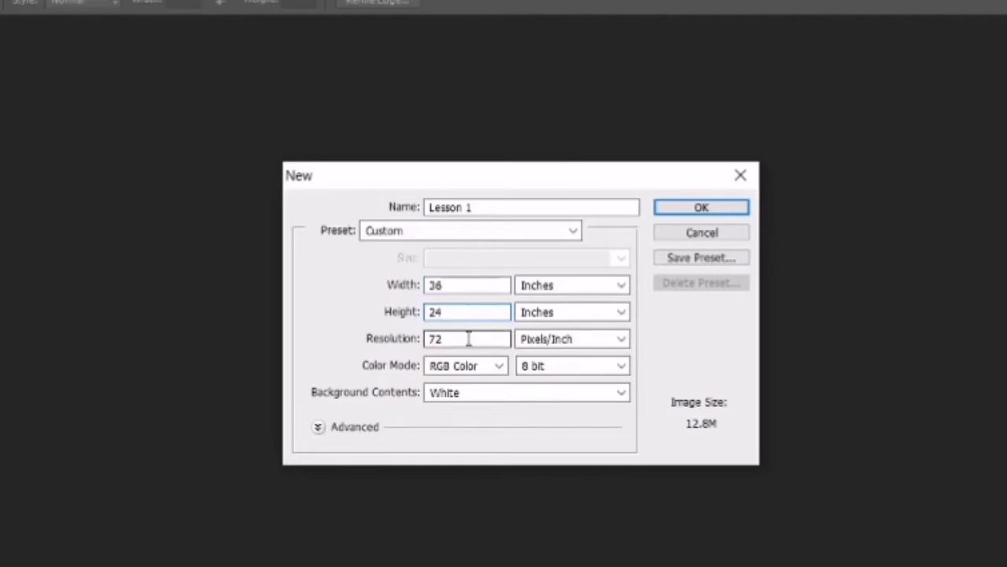
{"action": "left_click", "coordinate": [468, 339]}
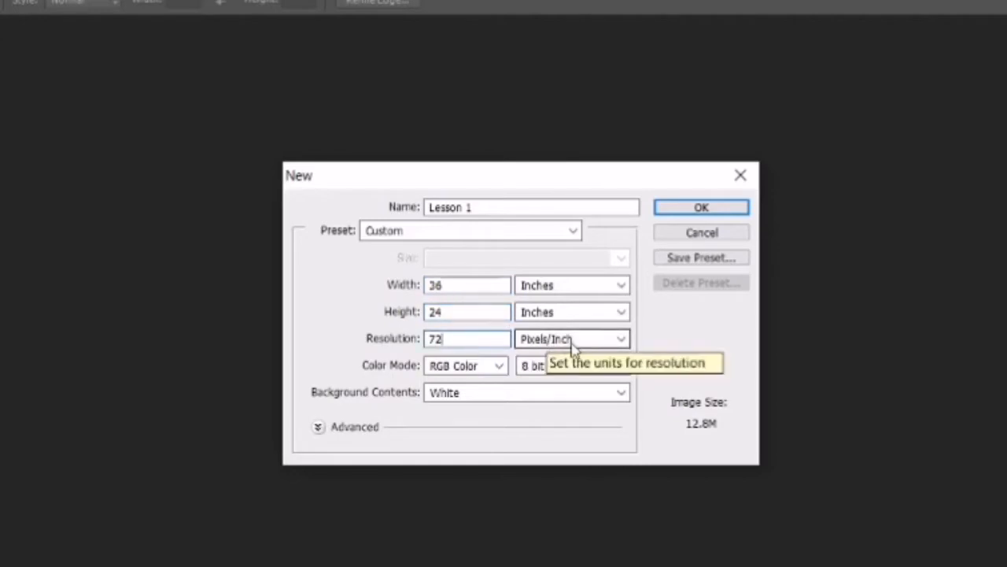
Choose RGB Color mode and White background contents, and create the document.
{"action": "left_click", "coordinate": [504, 366]}
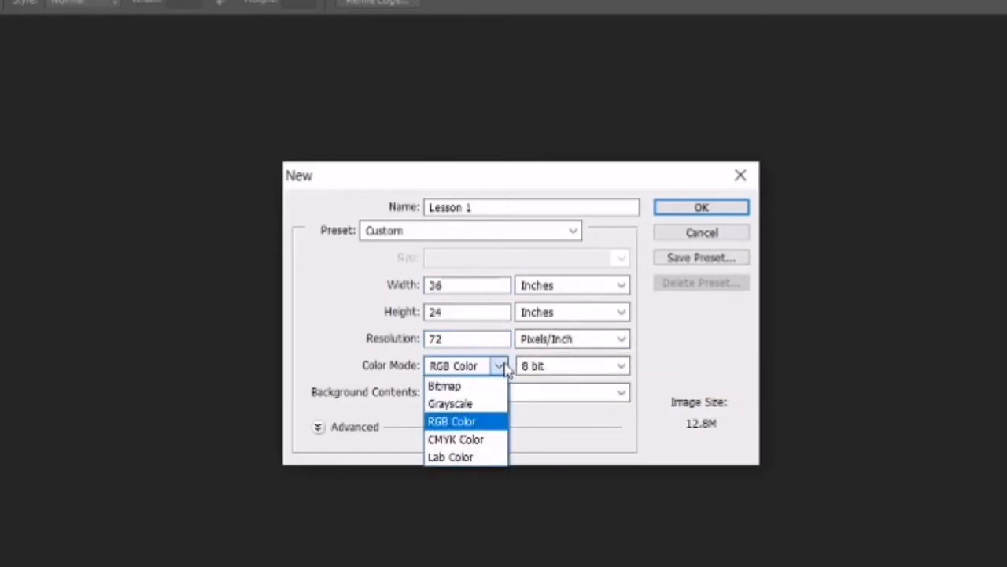
{"action": "left_click", "coordinate": [504, 368]}
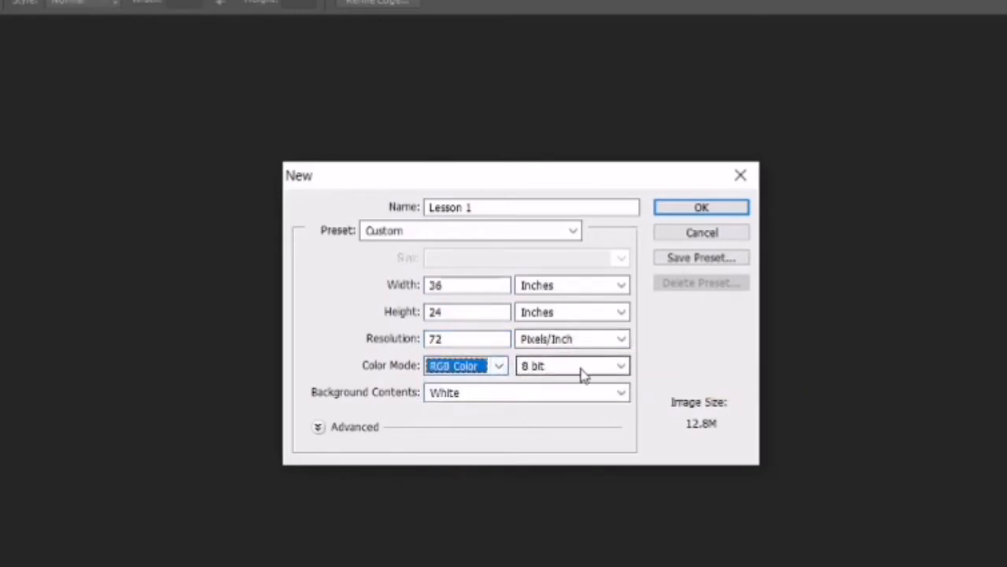
{"action": "left_click", "coordinate": [487, 394]}
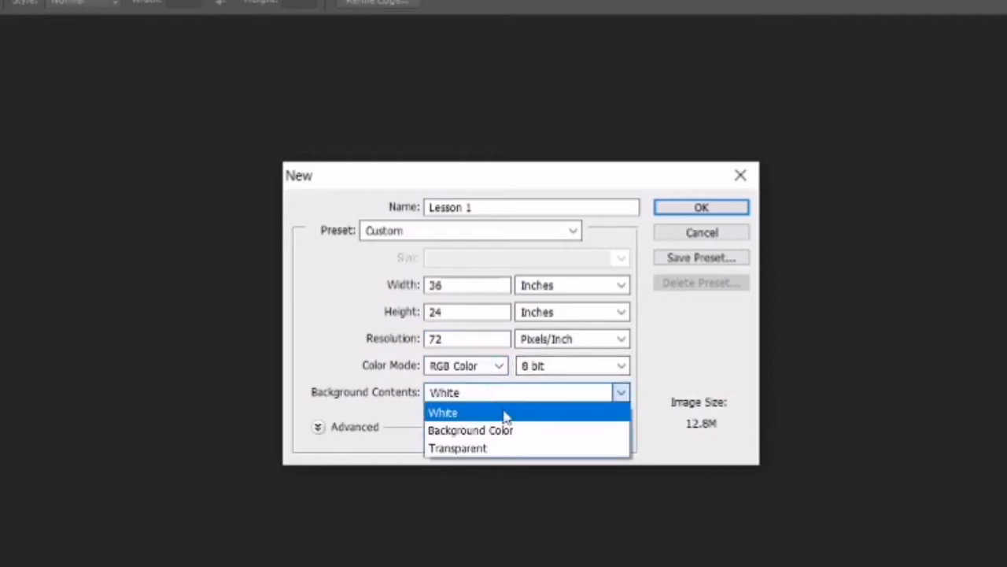
{"action": "left_click", "coordinate": [543, 431]}
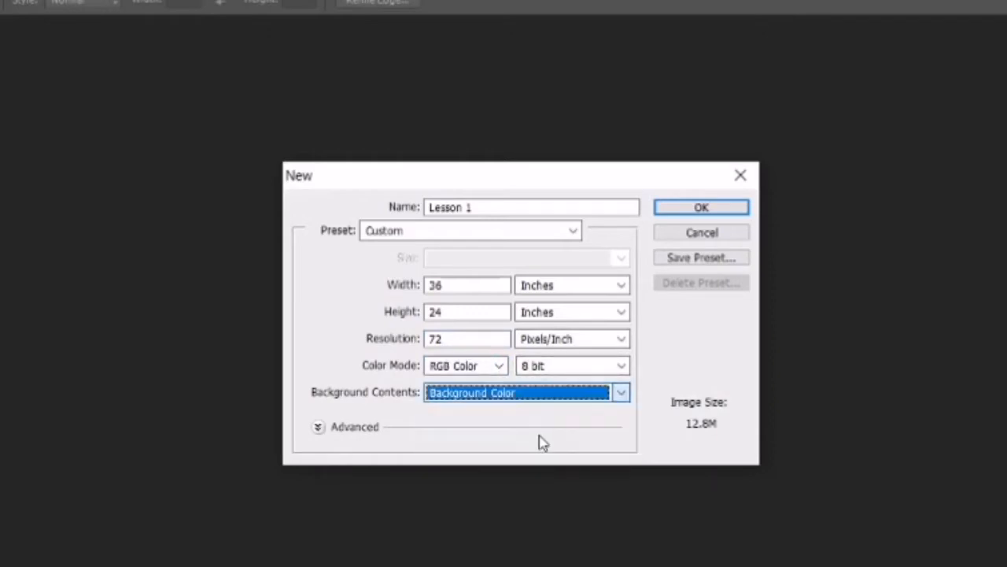
{"action": "left_click", "coordinate": [621, 392]}
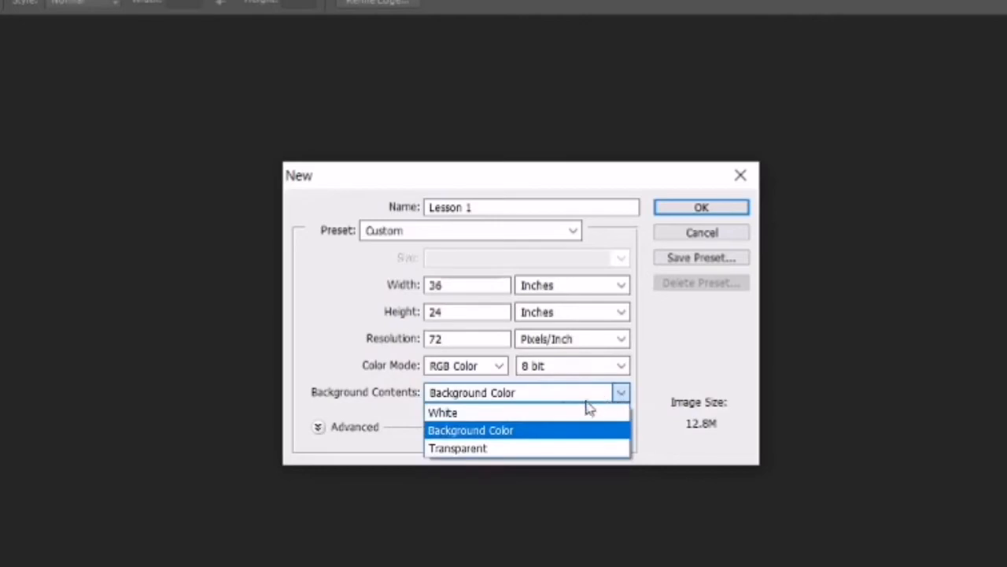
{"action": "left_click", "coordinate": [549, 414]}
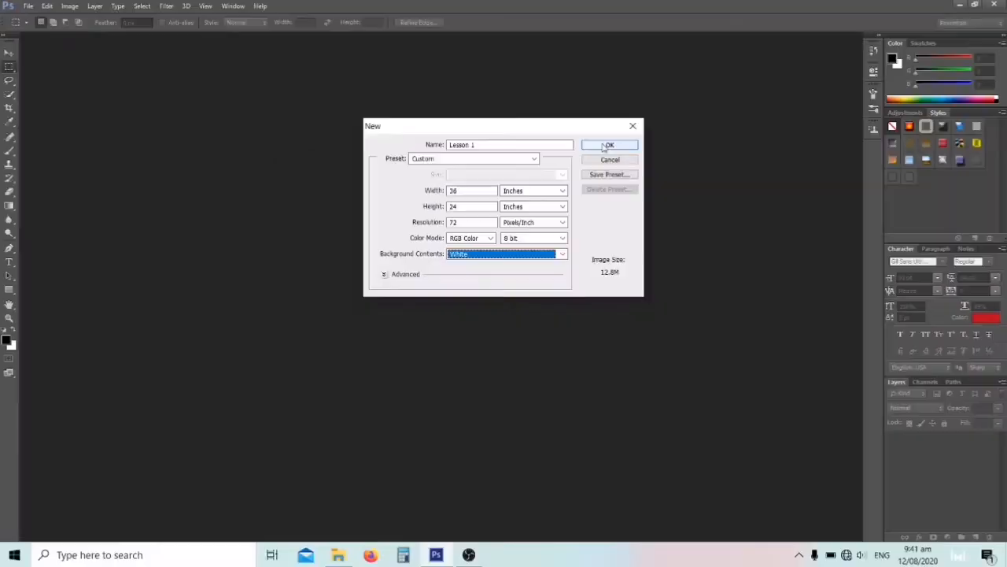
{"action": "left_click", "coordinate": [689, 209]}
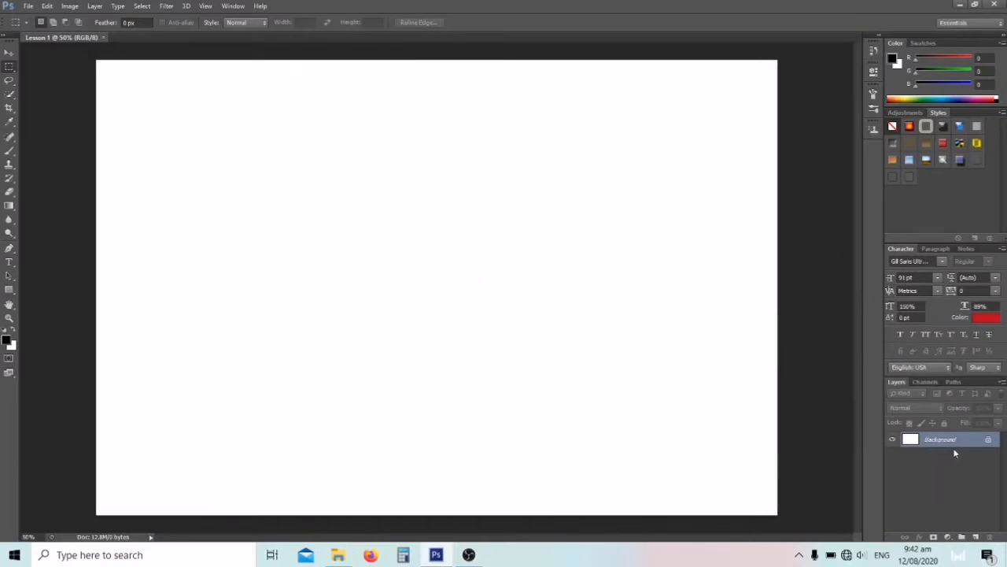
Convert the locked Background into a regular layer with the default name Layer 0.
{"action": "double_click", "coordinate": [974, 445]}
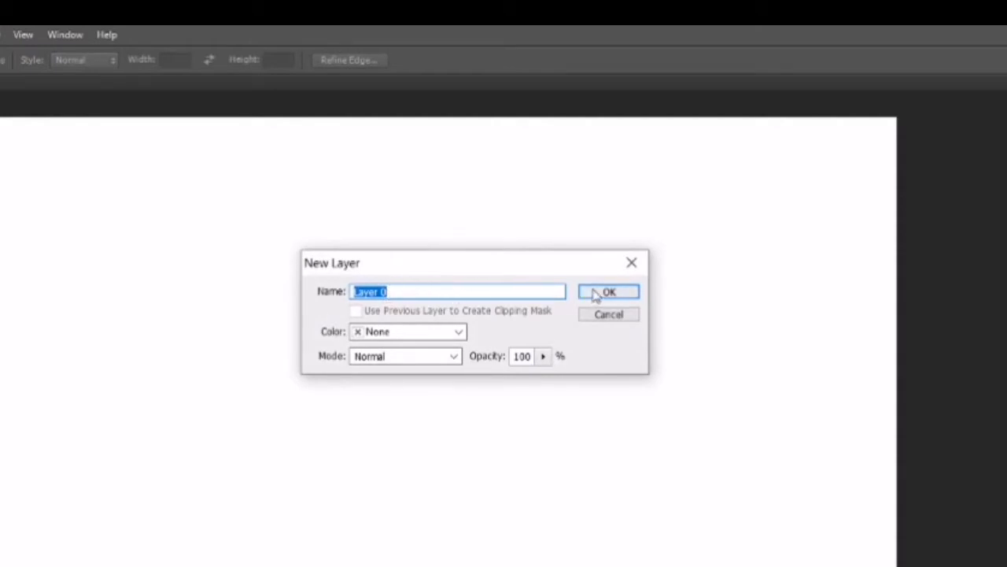
{"action": "left_click", "coordinate": [618, 293]}
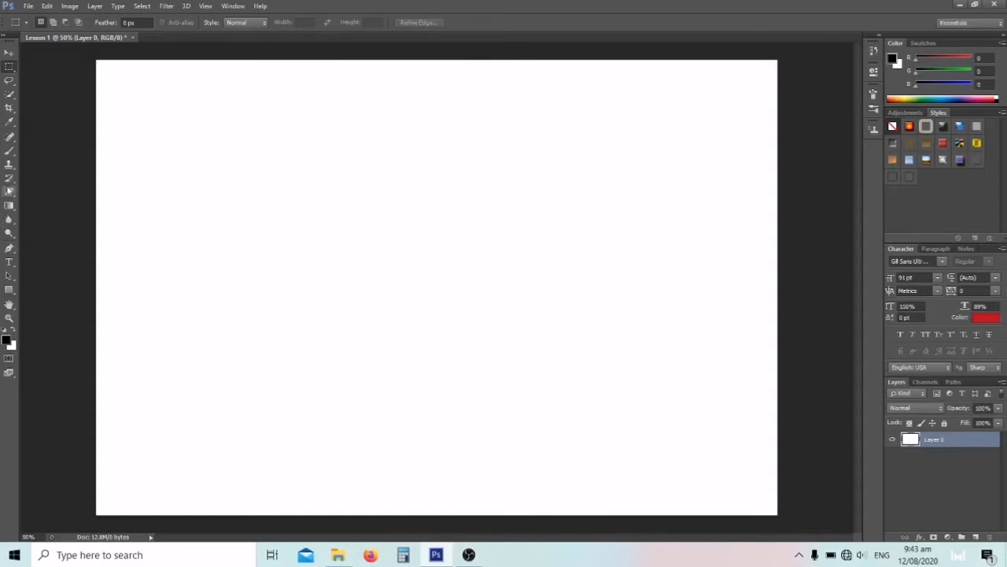
Add the red text "SP ICT" to the canvas and move it close to the centre.
{"action": "left_click", "coordinate": [10, 262]}
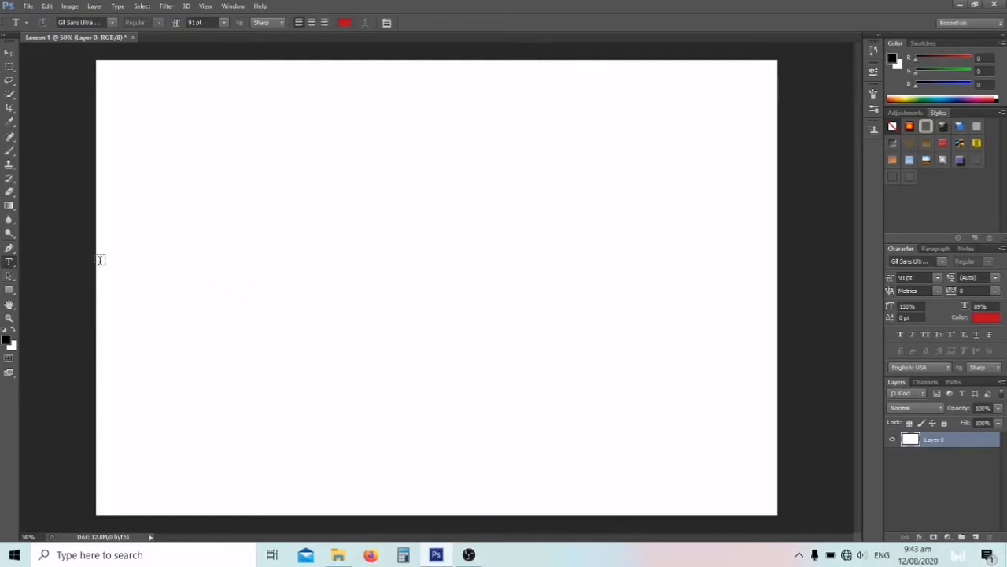
{"action": "left_click", "coordinate": [266, 363]}
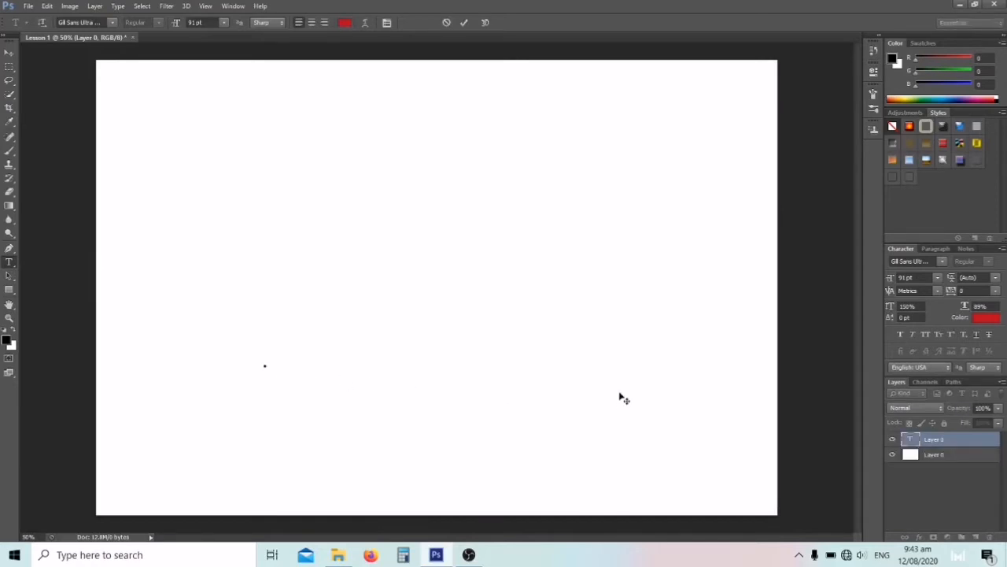
{"action": "type", "text": "SP"}
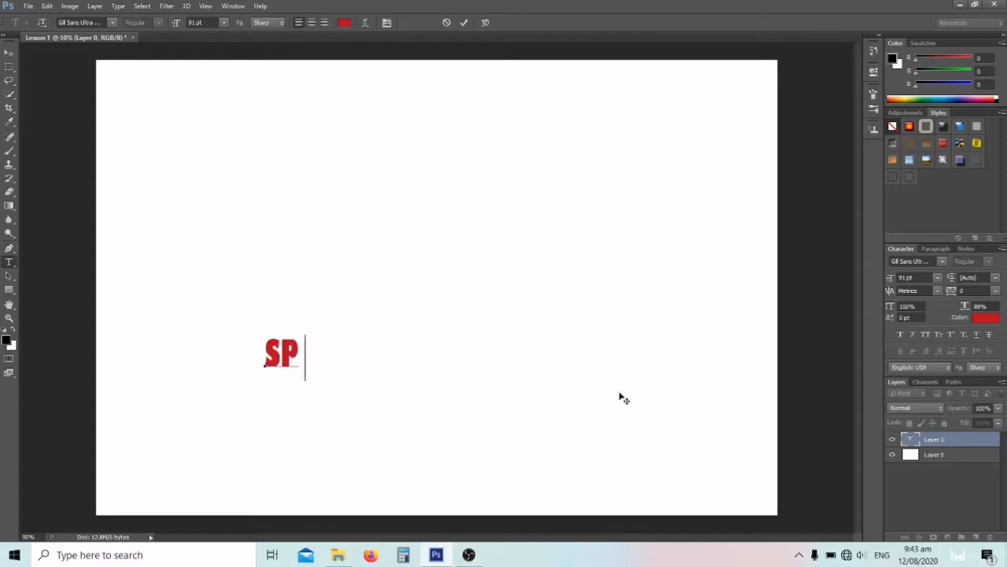
{"action": "type", "text": " ICT"}
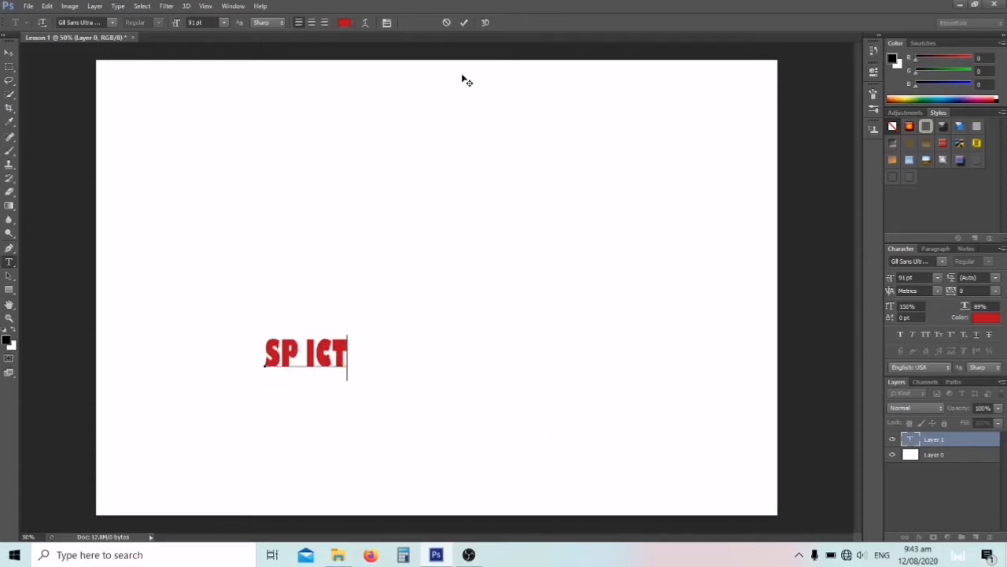
{"action": "left_click", "coordinate": [462, 24]}
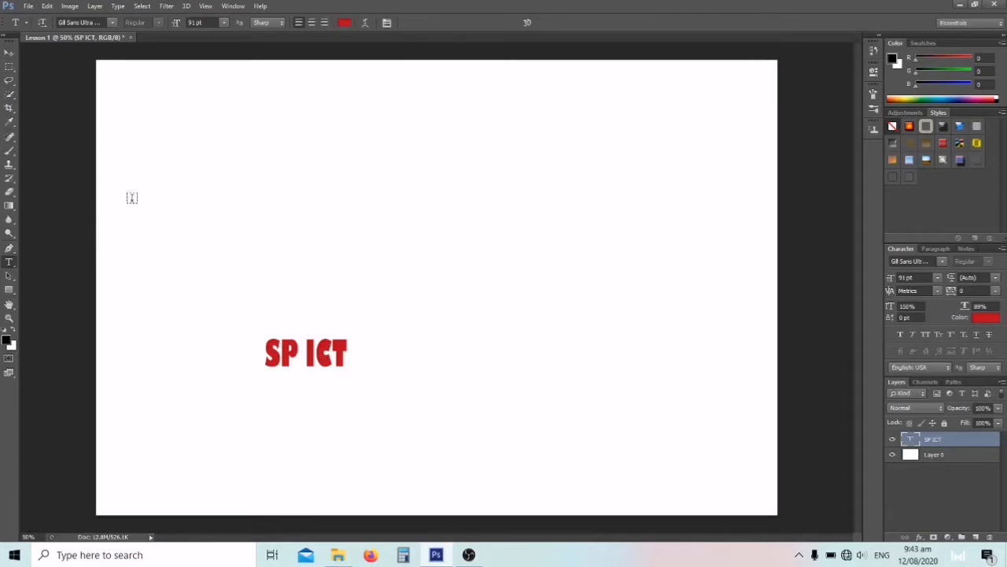
{"action": "left_click", "coordinate": [10, 53]}
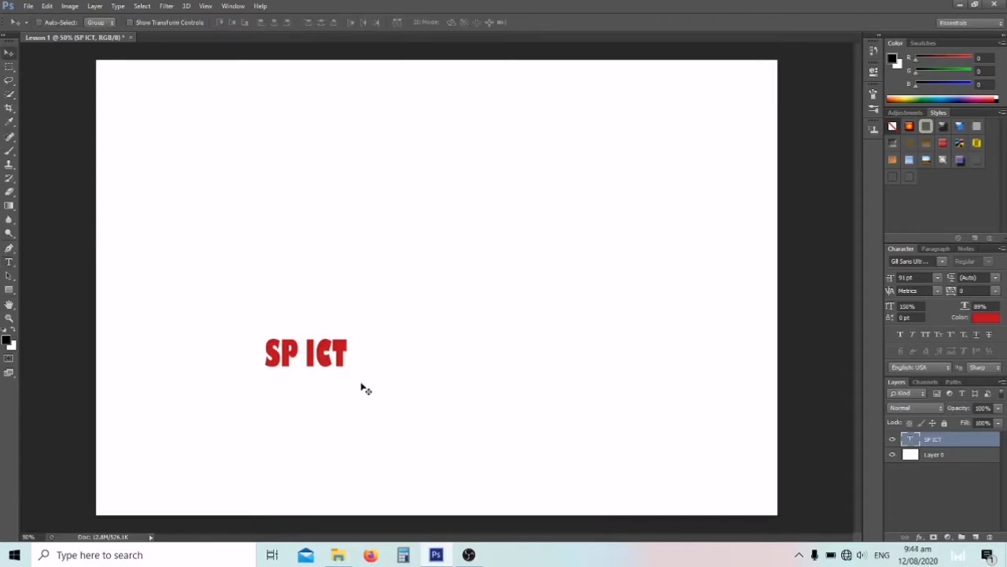
{"action": "left_click_drag", "start_coordinate": [296, 364], "coordinate": [407, 290]}
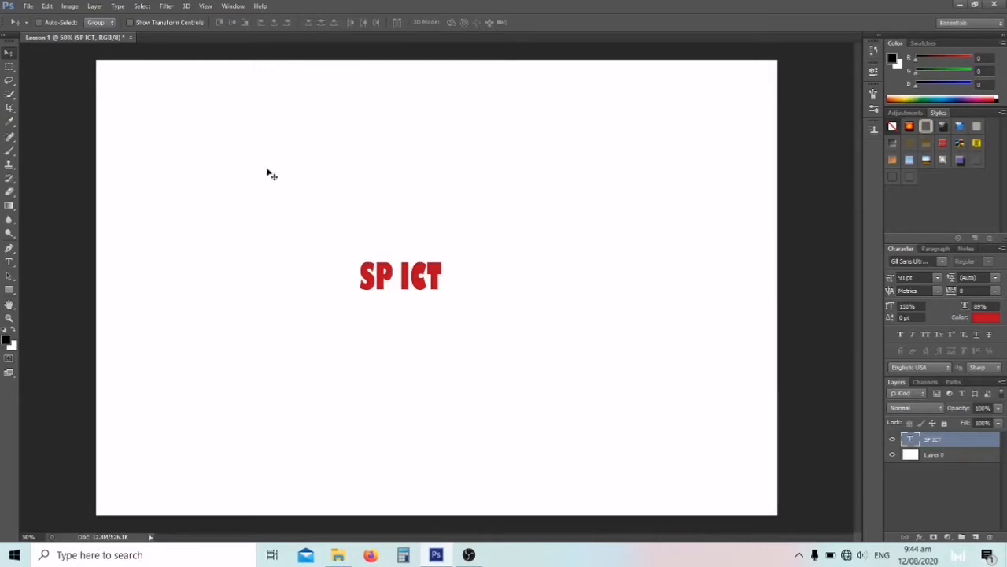
Open the image ICT NE LOGO from the LOGOS folder in the Pictures library.
{"action": "left_click", "coordinate": [28, 8]}
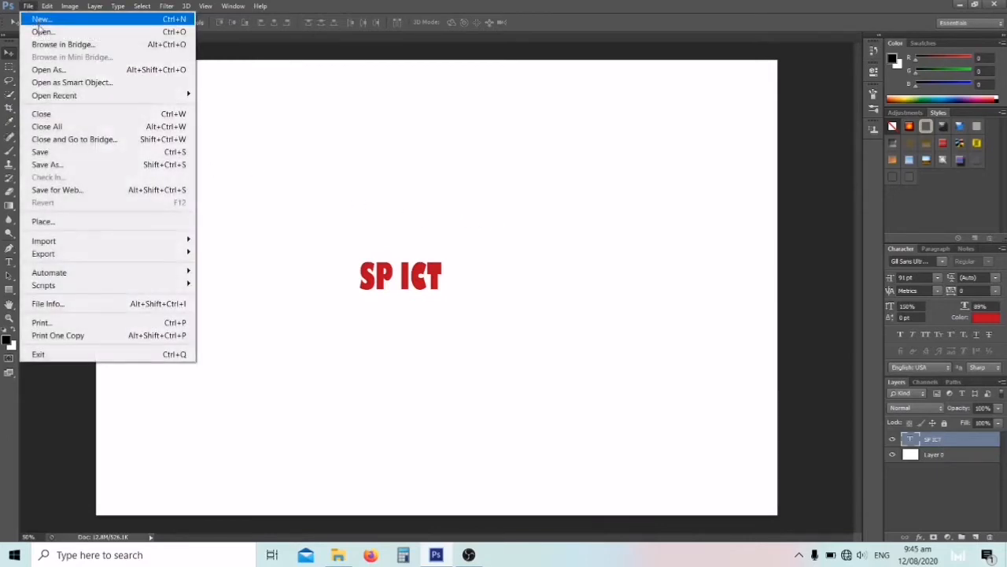
{"action": "left_click", "coordinate": [46, 32]}
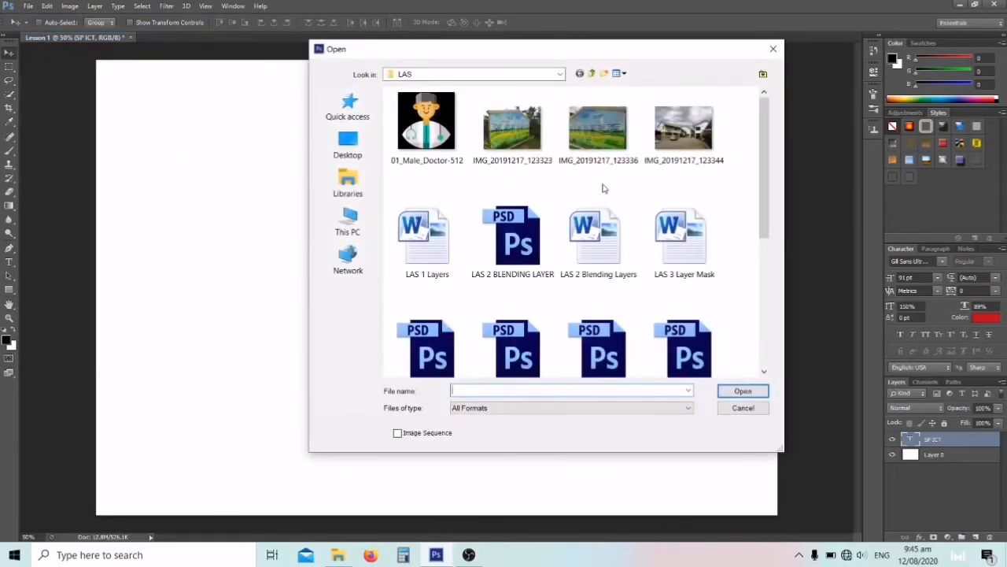
{"action": "left_click", "coordinate": [348, 185]}
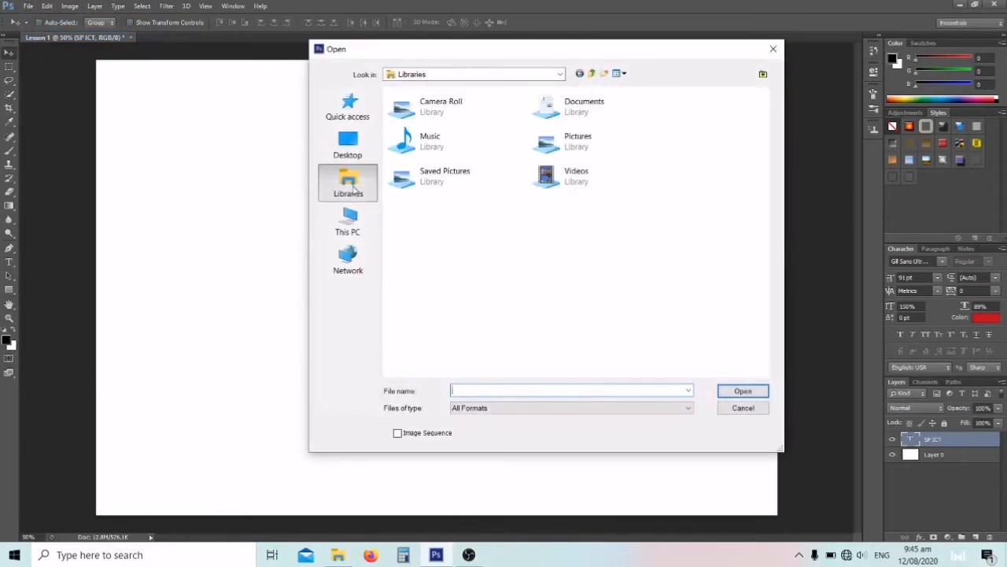
{"action": "double_click", "coordinate": [540, 153]}
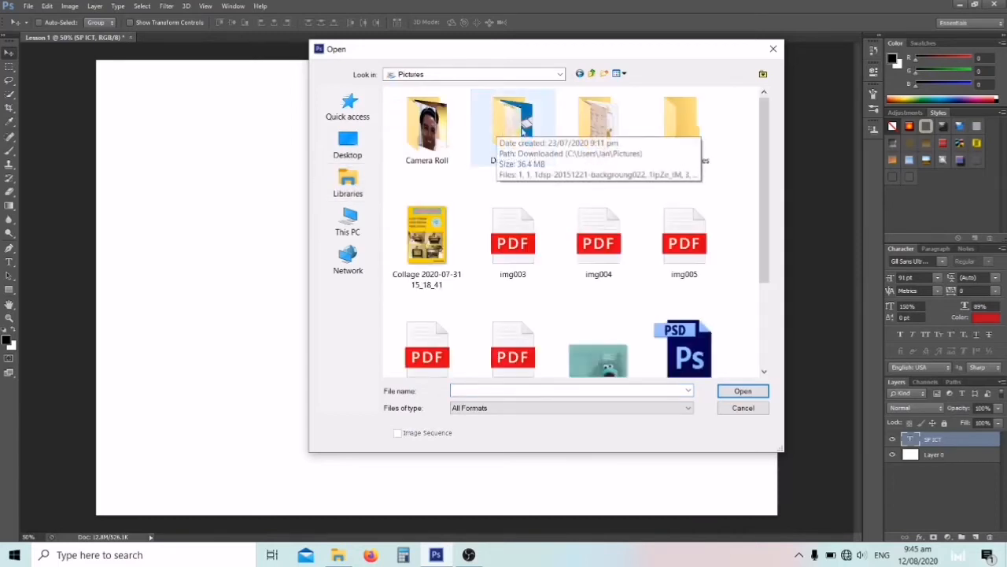
{"action": "double_click", "coordinate": [599, 130]}
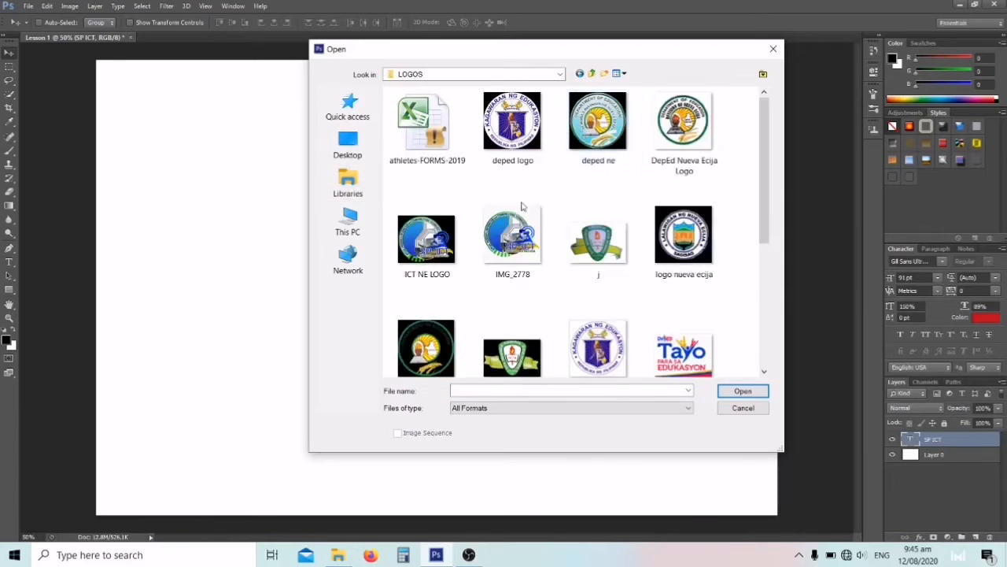
{"action": "left_click", "coordinate": [461, 252]}
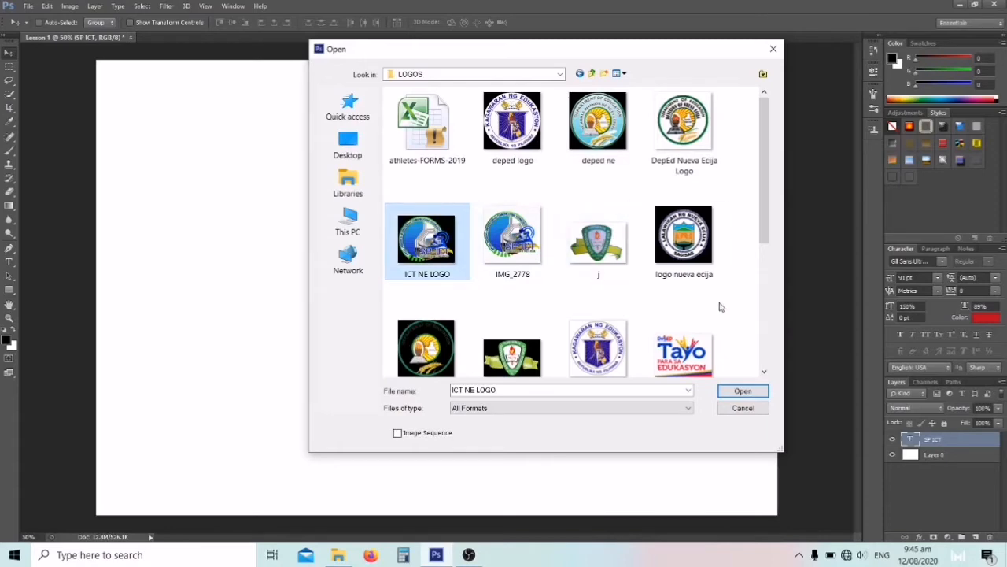
{"action": "left_click", "coordinate": [755, 391]}
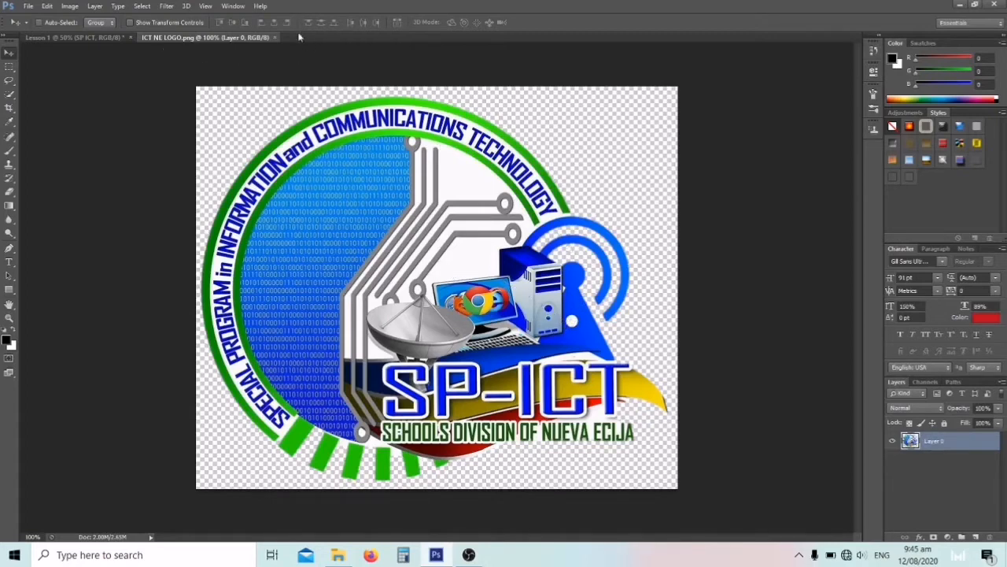
Copy the logo from ICT NE LOGO.png into the Lesson 1 document as a new layer.
{"action": "left_click", "coordinate": [90, 37]}
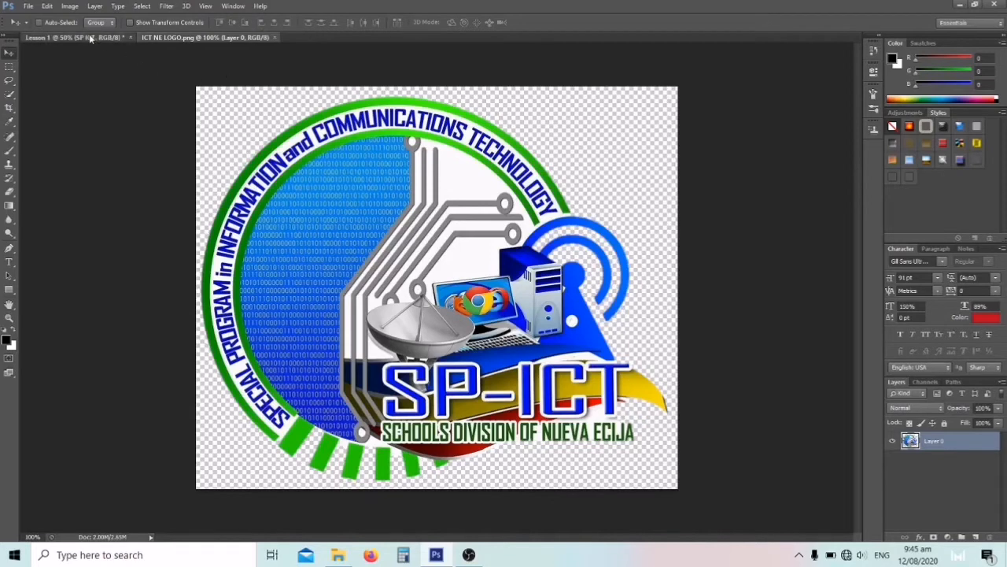
{"action": "left_click", "coordinate": [189, 36]}
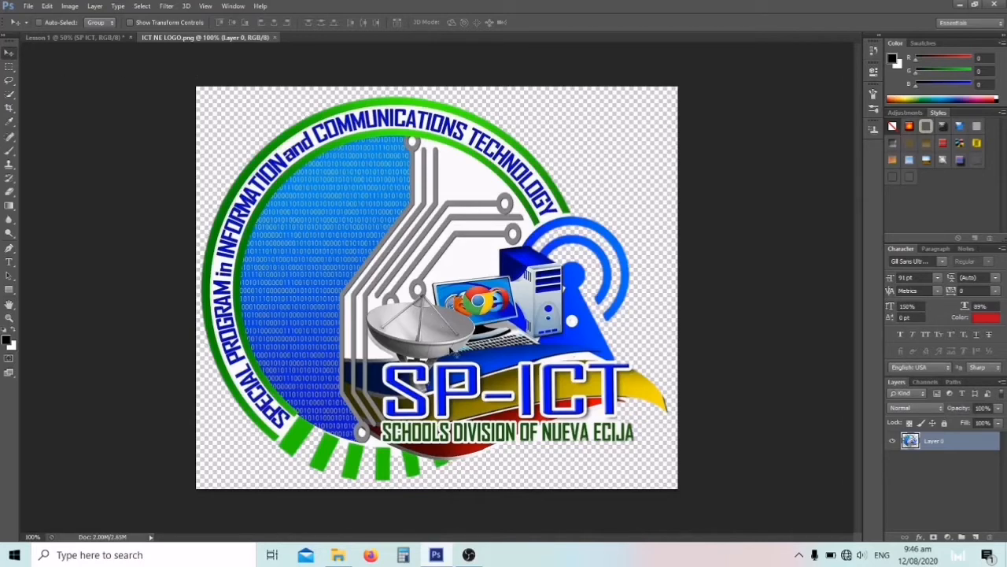
{"action": "left_click_drag", "start_coordinate": [456, 356], "coordinate": [405, 212]}
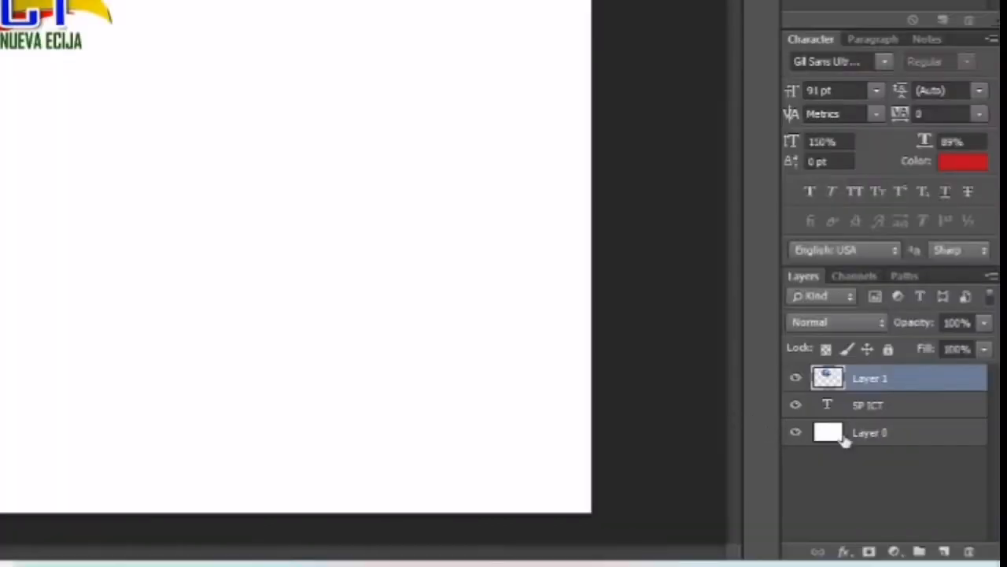
Move the logo on Layer 1 down and slightly right until it covers the SP ICT text.
{"action": "left_click", "coordinate": [889, 437]}
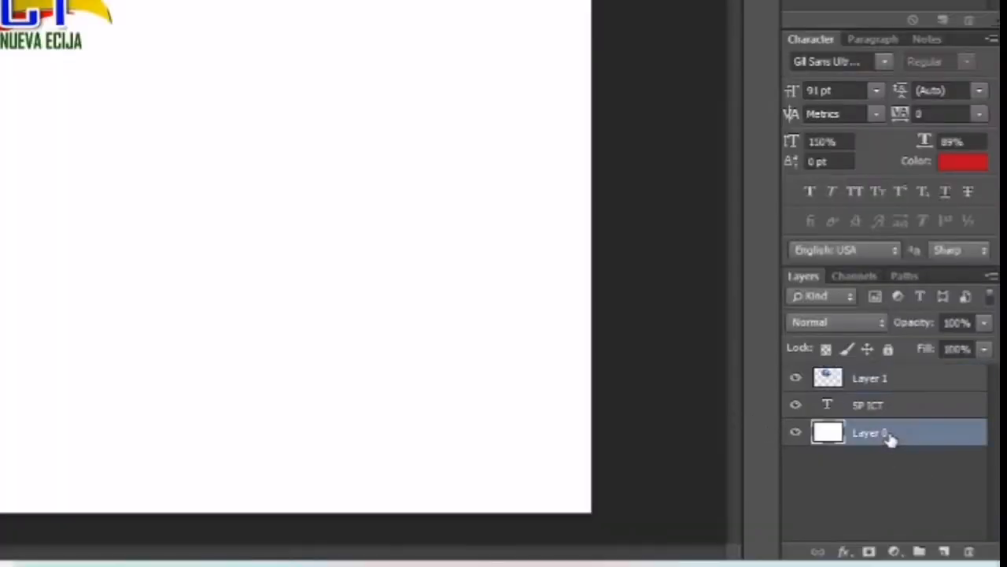
{"action": "left_click", "coordinate": [892, 405]}
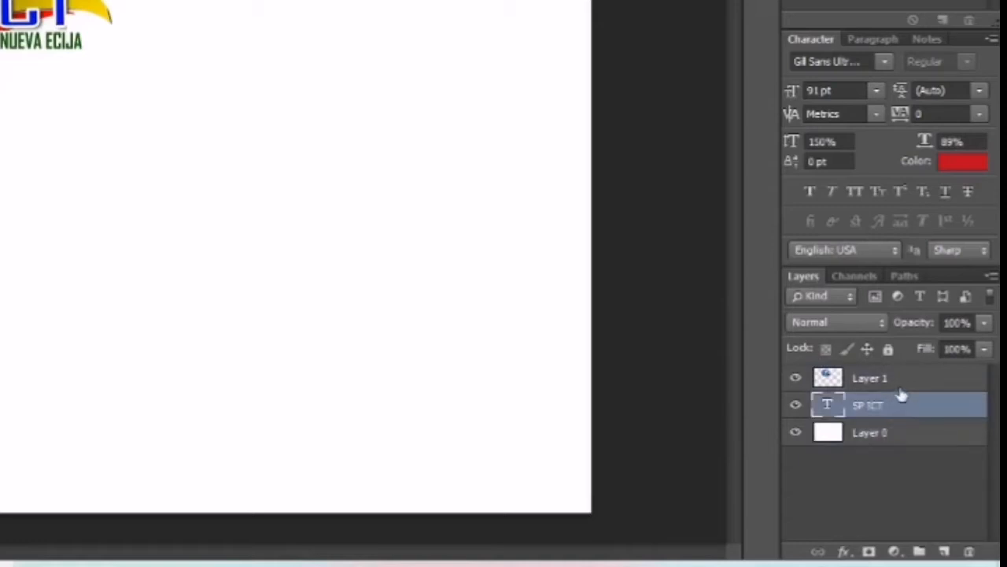
{"action": "left_click", "coordinate": [897, 383]}
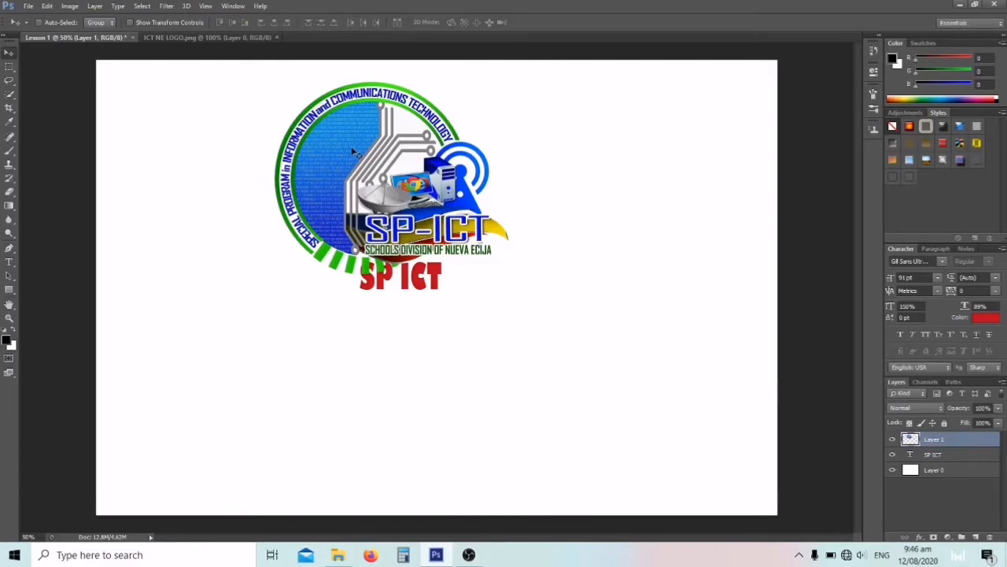
{"action": "left_click_drag", "start_coordinate": [353, 151], "coordinate": [378, 204]}
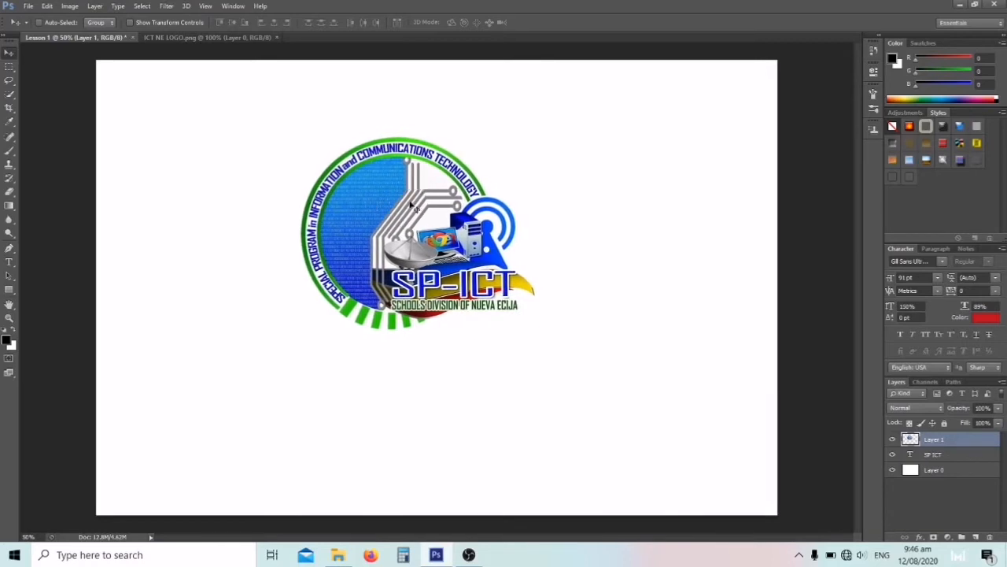
{"action": "left_click_drag", "start_coordinate": [442, 272], "coordinate": [434, 262]}
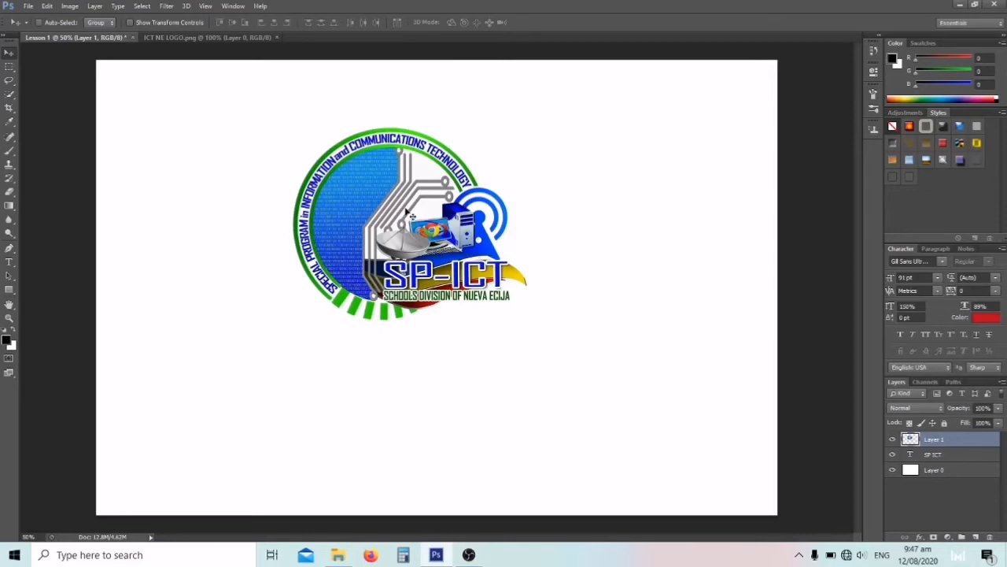
Place the SP ICT text layer above Layer 1 and move the text onto the upper part of the logo.
{"action": "left_click", "coordinate": [953, 455]}
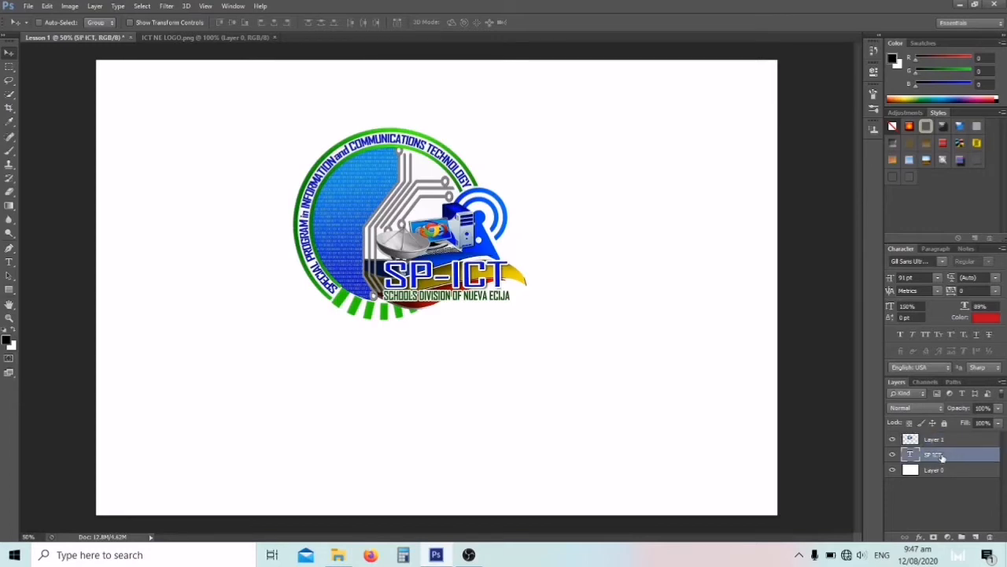
{"action": "left_click_drag", "start_coordinate": [945, 457], "coordinate": [943, 438]}
{"action": "left_click_drag", "start_coordinate": [411, 272], "coordinate": [377, 195]}
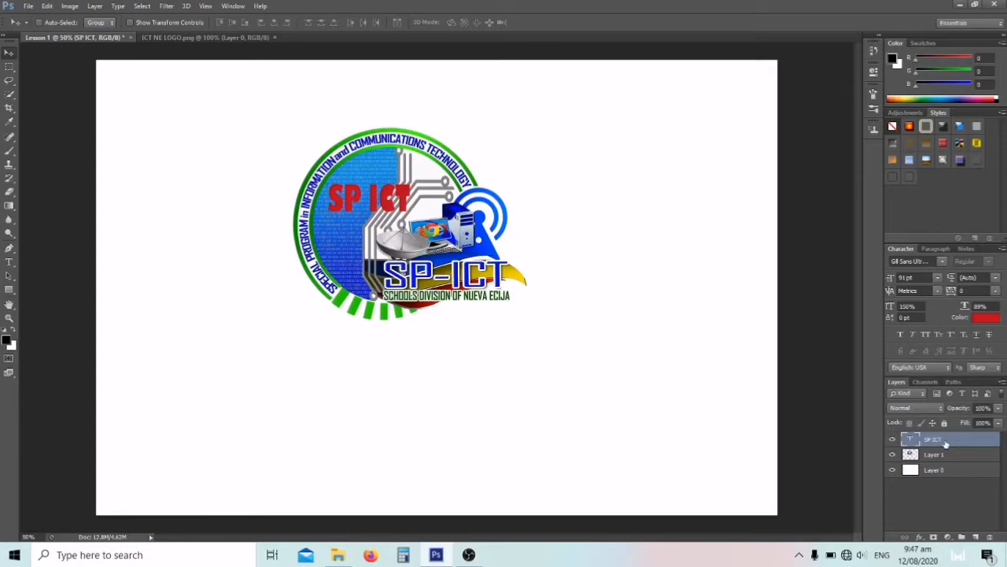
{"action": "left_click_drag", "start_coordinate": [818, 433], "coordinate": [829, 433]}
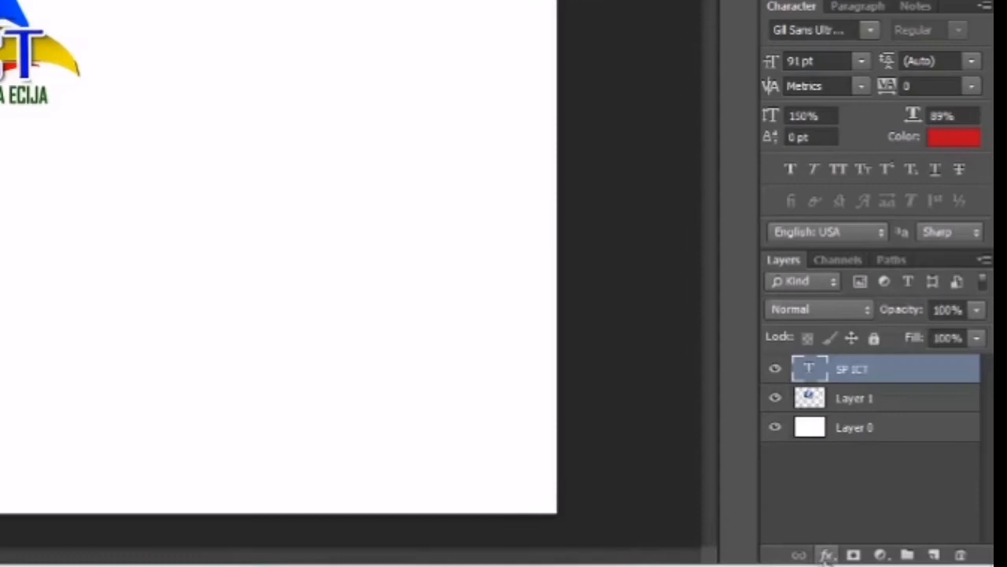
Give the SP ICT text layer a black outside stroke at 100% opacity and add a layer mask to it.
{"action": "left_click", "coordinate": [826, 556]}
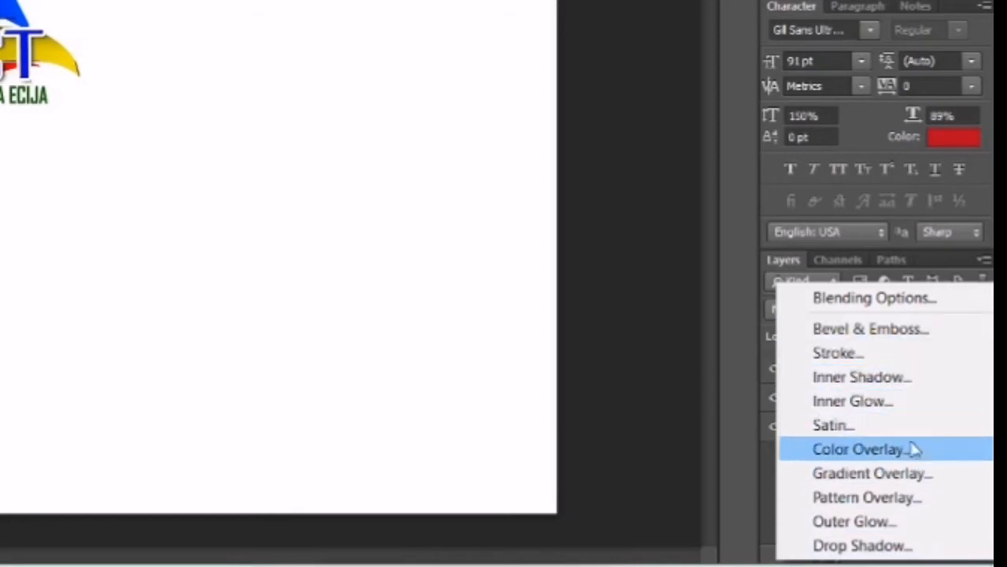
{"action": "left_click", "coordinate": [907, 359]}
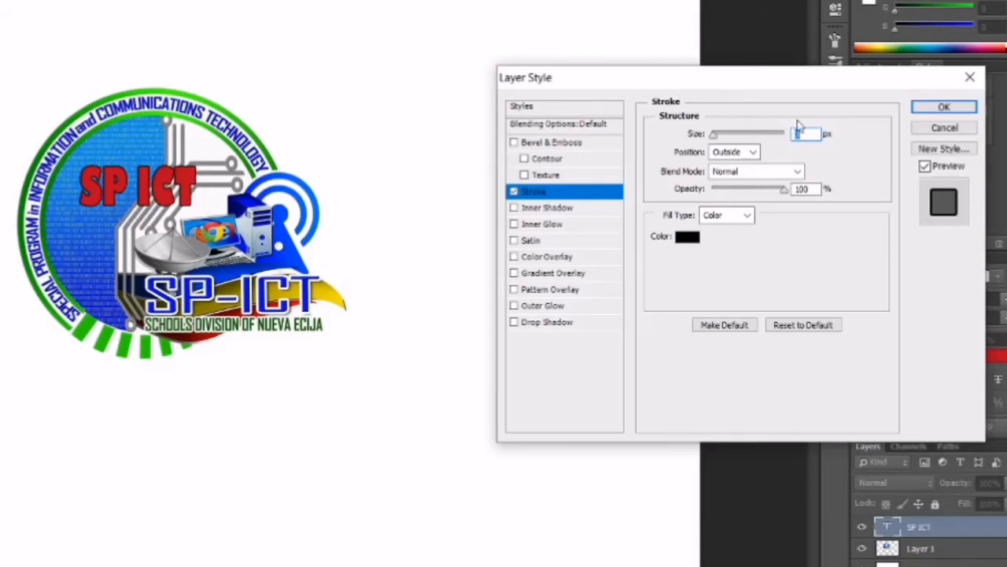
{"action": "left_click", "coordinate": [951, 108]}
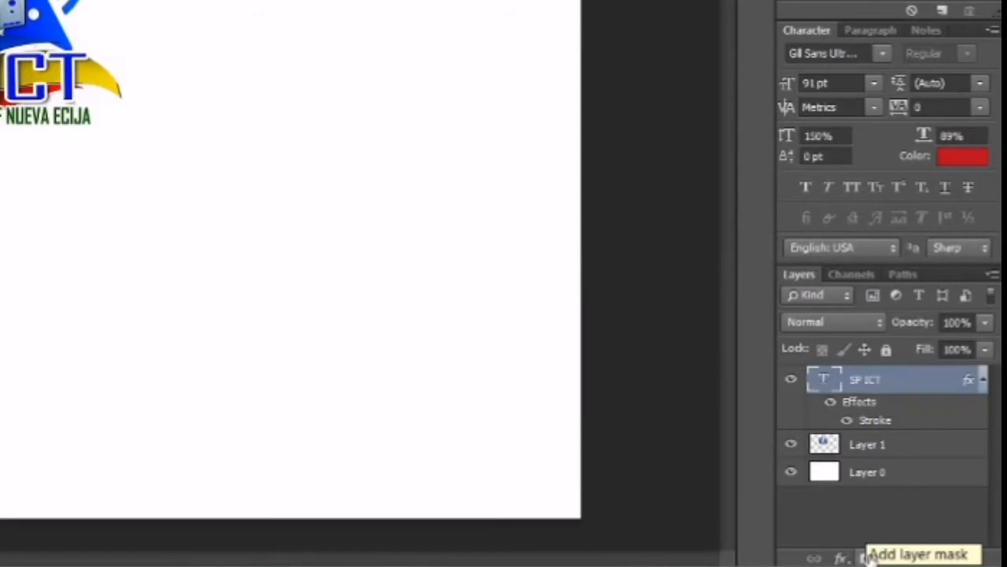
{"action": "left_click", "coordinate": [865, 557]}
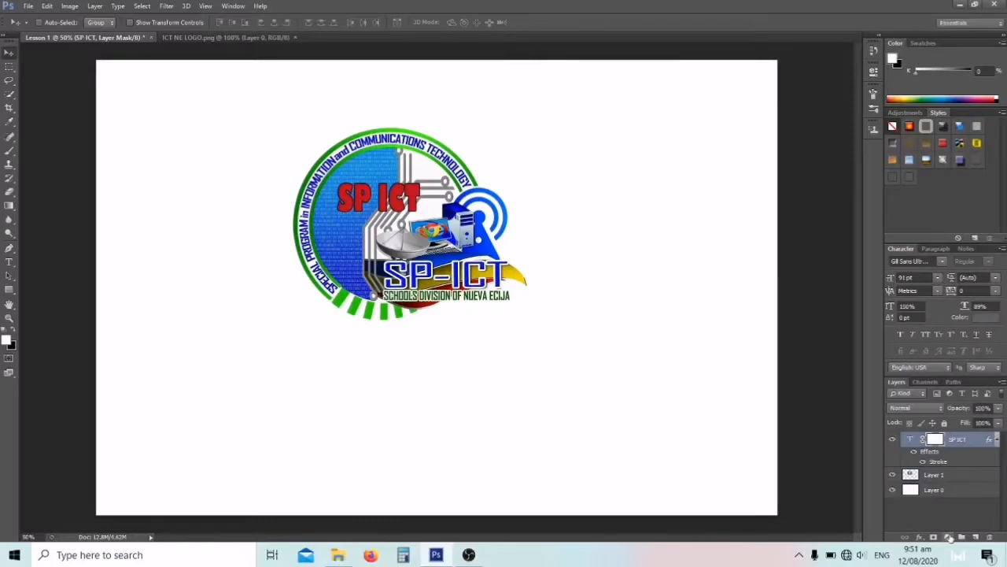
Add a Brightness/Contrast adjustment layer above SP ICT with the brightness lowered to -86.
{"action": "left_click", "coordinate": [948, 537]}
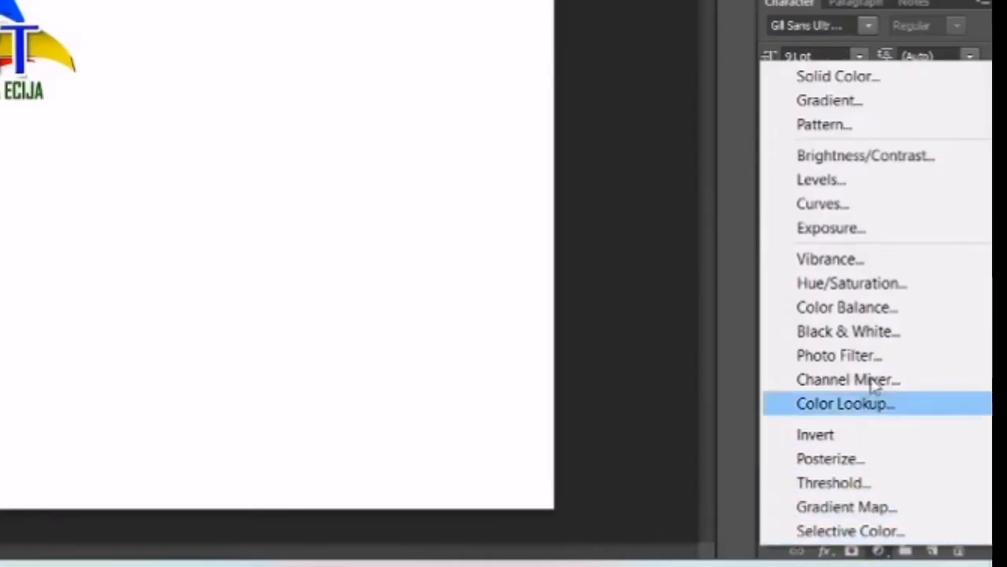
{"action": "left_click", "coordinate": [874, 163]}
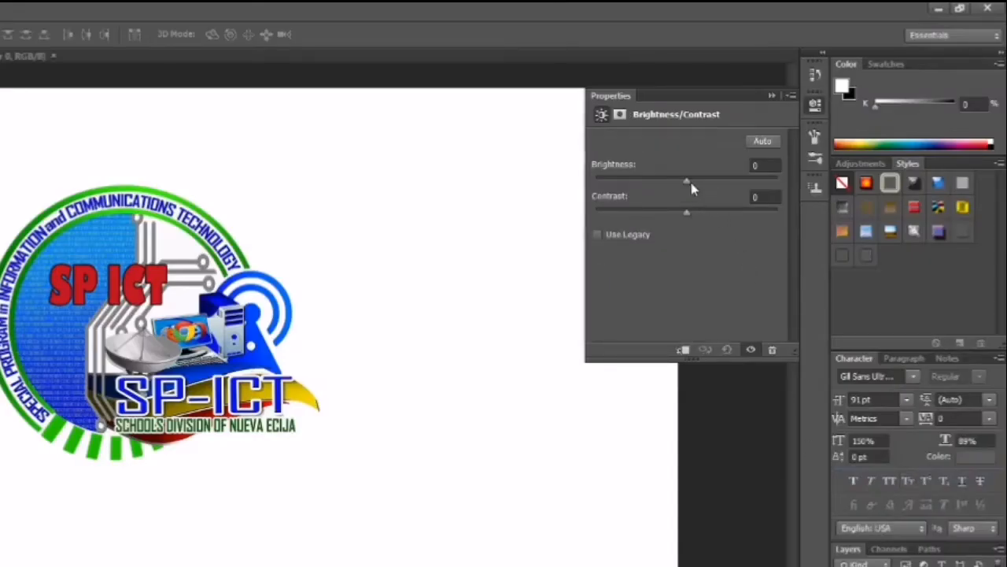
{"action": "left_click_drag", "start_coordinate": [689, 185], "coordinate": [636, 191]}
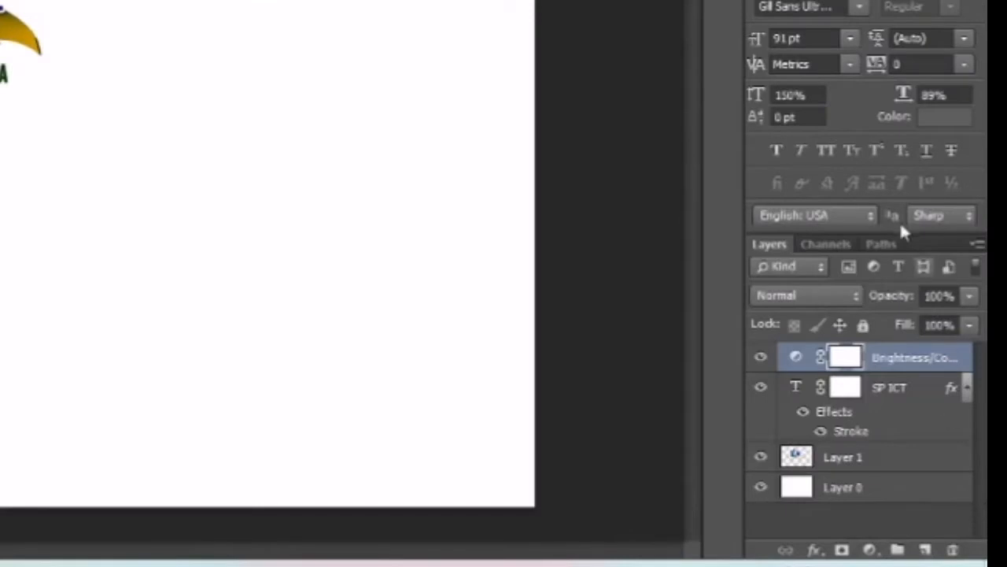
Create a layer group above the adjustment layer, put the Brightness/Contrast and SP ICT layers into it, and leave it expanded.
{"action": "left_click", "coordinate": [897, 367]}
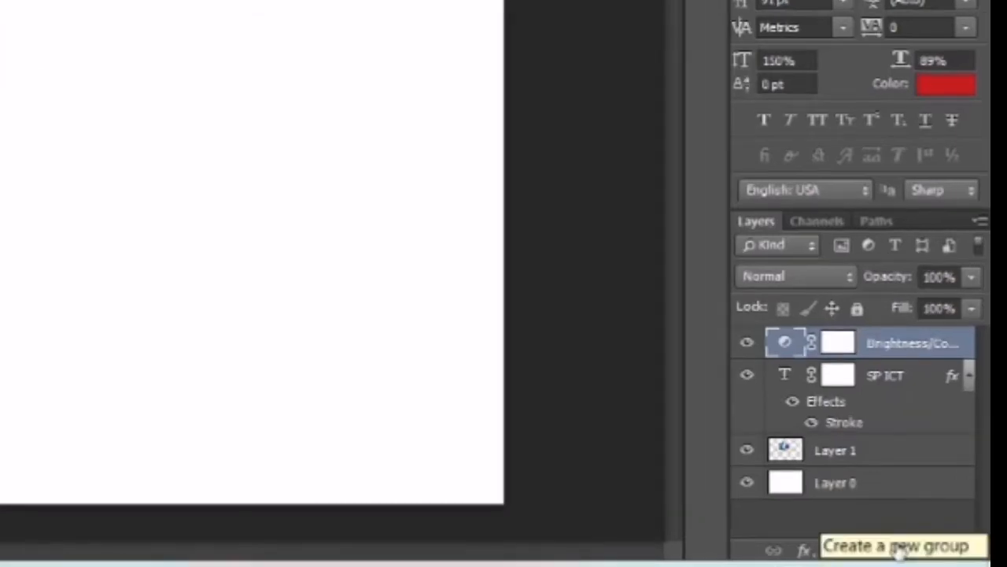
{"action": "left_click", "coordinate": [897, 551]}
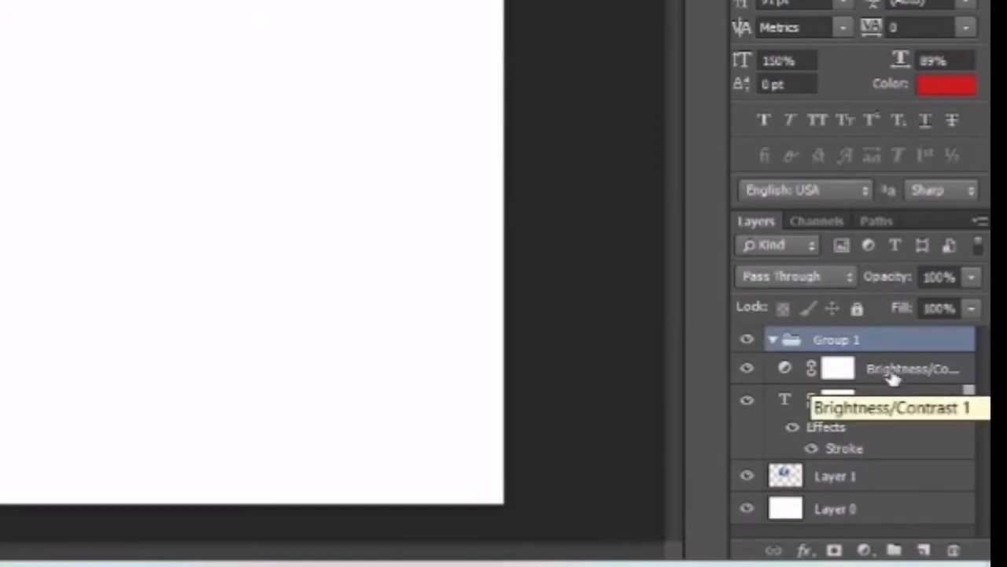
{"action": "left_click", "coordinate": [887, 372]}
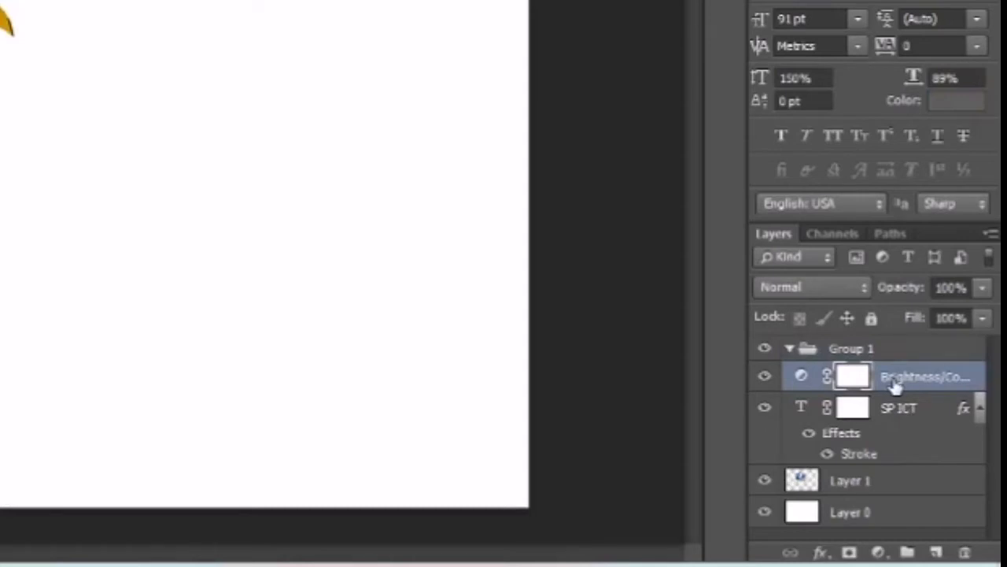
{"action": "left_click_drag", "start_coordinate": [895, 382], "coordinate": [891, 352]}
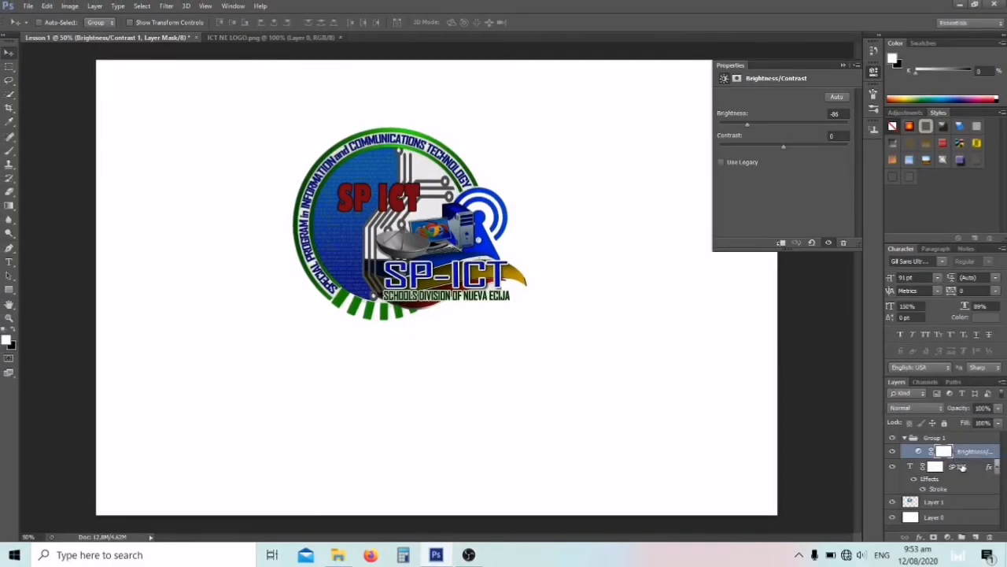
{"action": "left_click", "coordinate": [963, 472]}
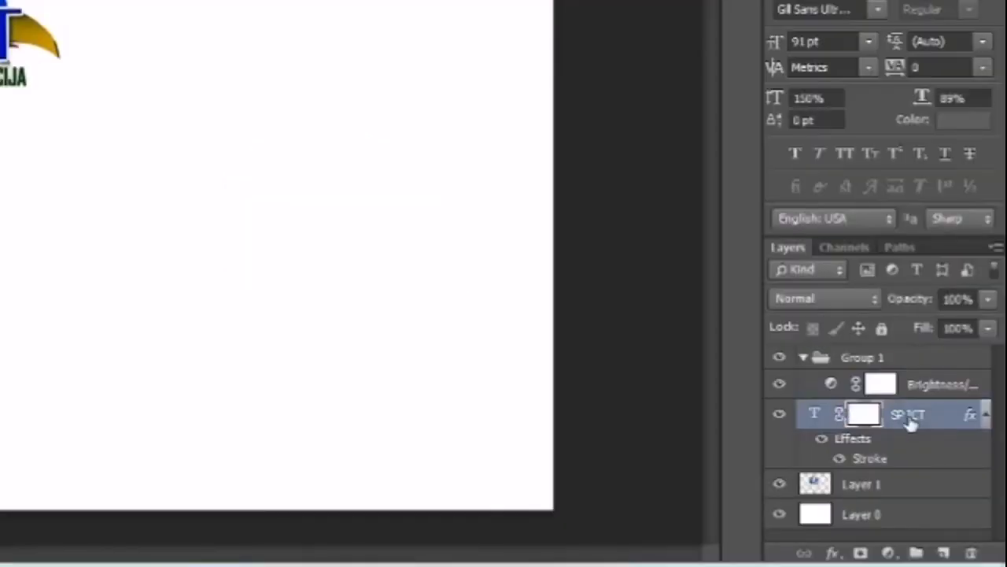
{"action": "left_click_drag", "start_coordinate": [910, 422], "coordinate": [892, 358]}
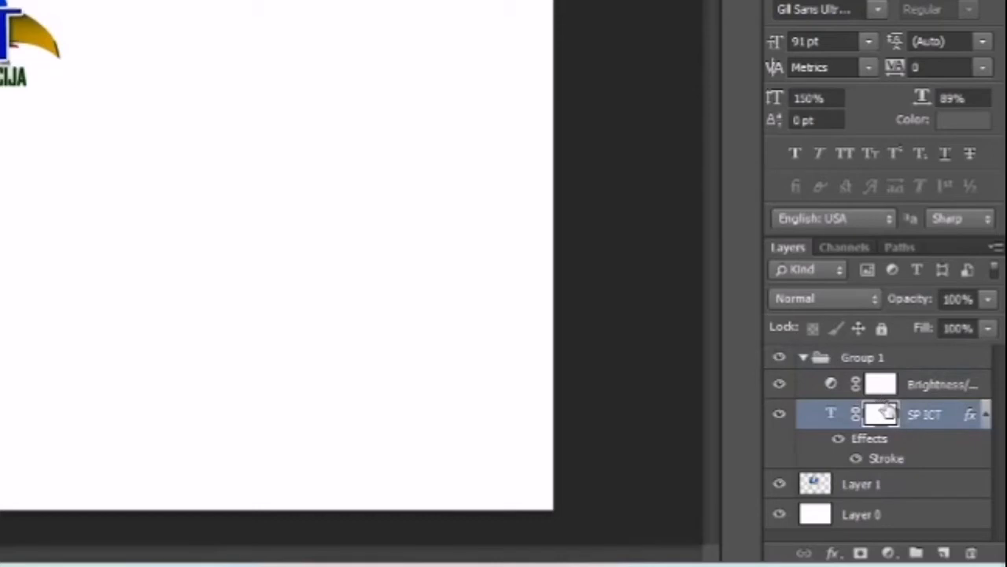
{"action": "left_click", "coordinate": [804, 358]}
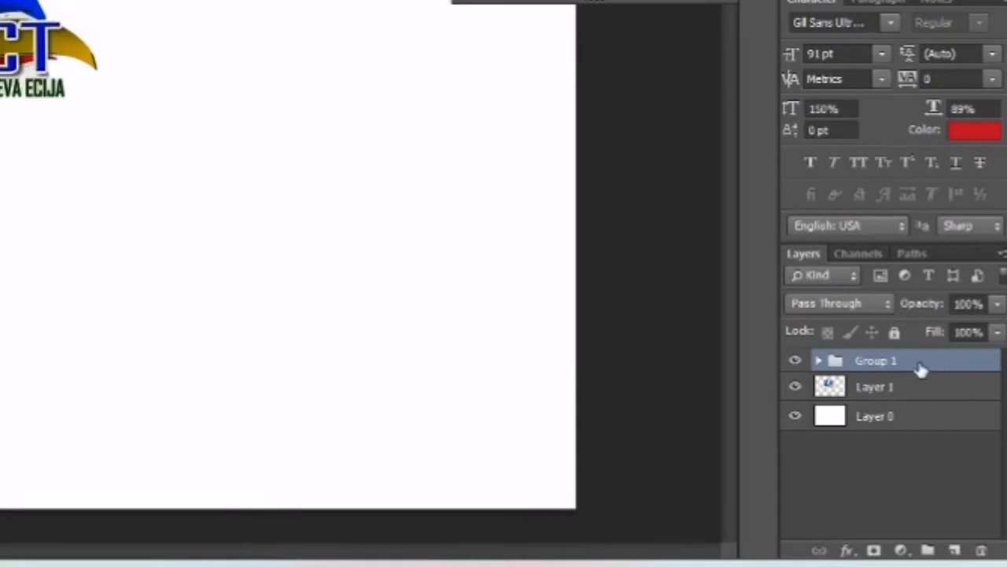
{"action": "left_click", "coordinate": [818, 361]}
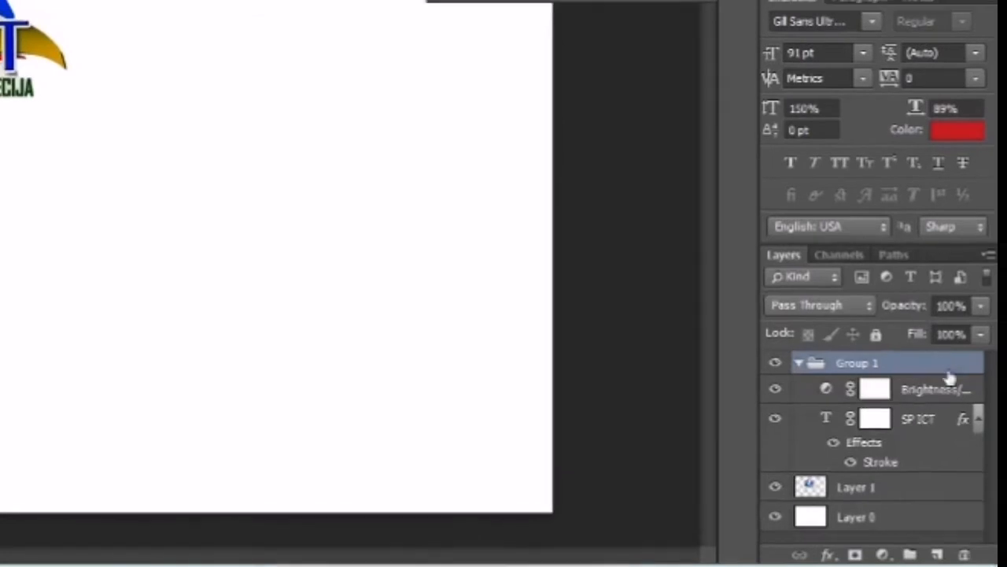
Add a new layer inside Group 1 and enter the red text "Grade 7 Zoom" on it below the logo.
{"action": "left_click", "coordinate": [935, 555]}
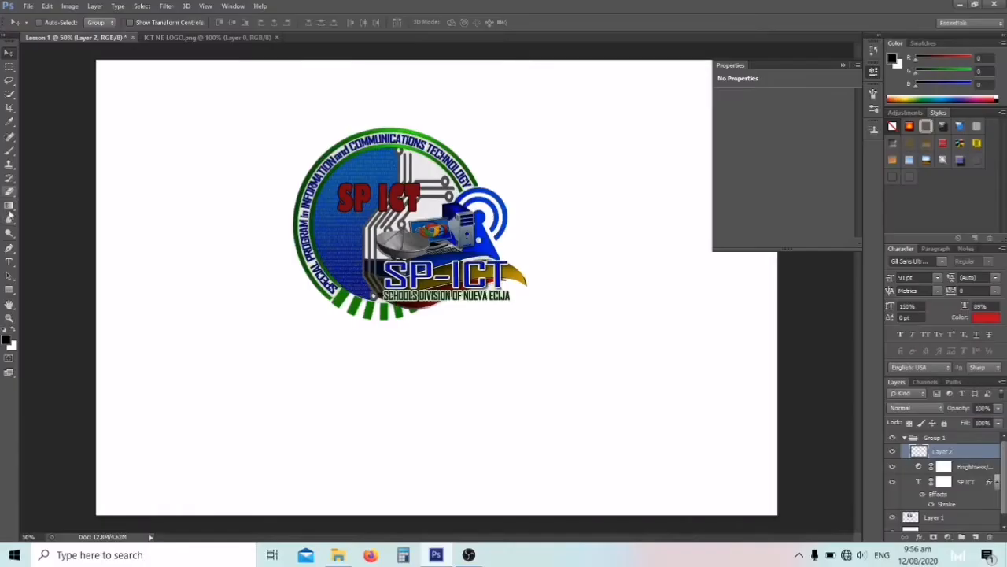
{"action": "left_click", "coordinate": [9, 261]}
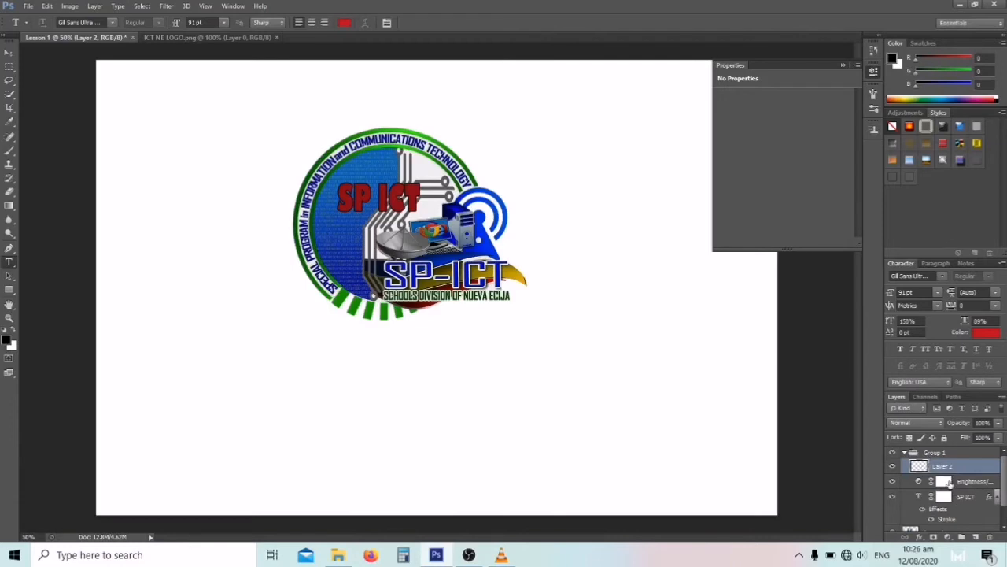
{"action": "left_click", "coordinate": [927, 455]}
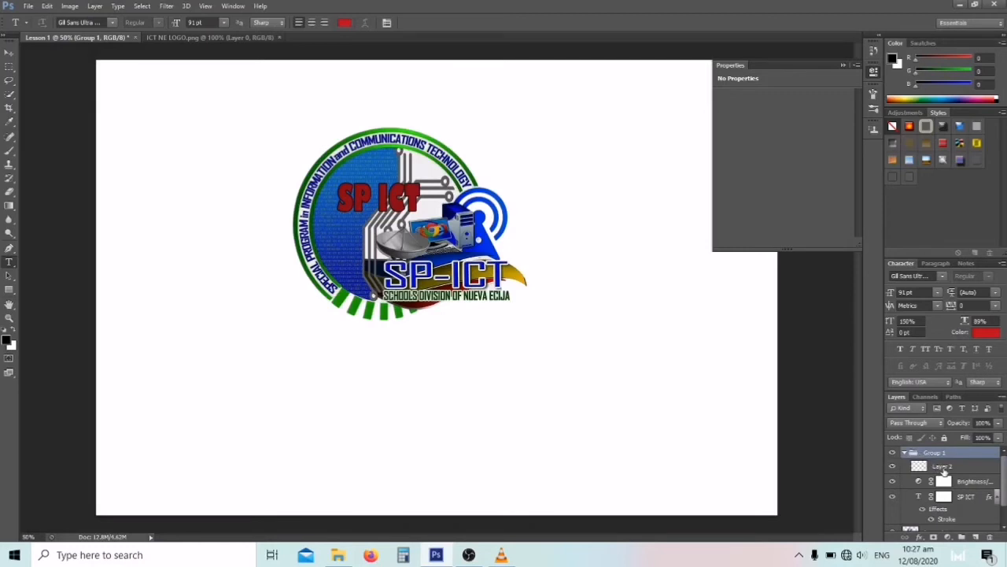
{"action": "left_click", "coordinate": [942, 466]}
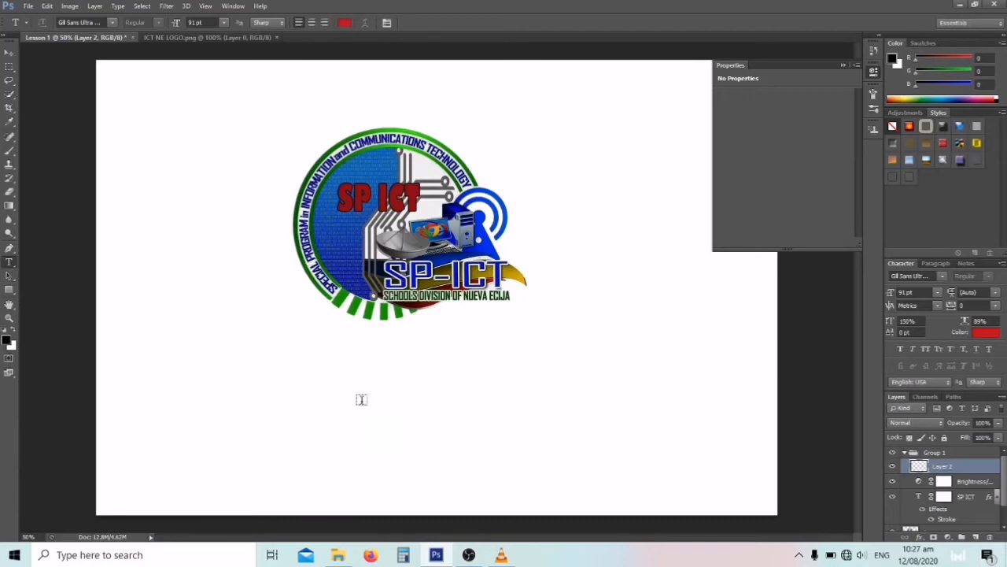
{"action": "left_click", "coordinate": [379, 392]}
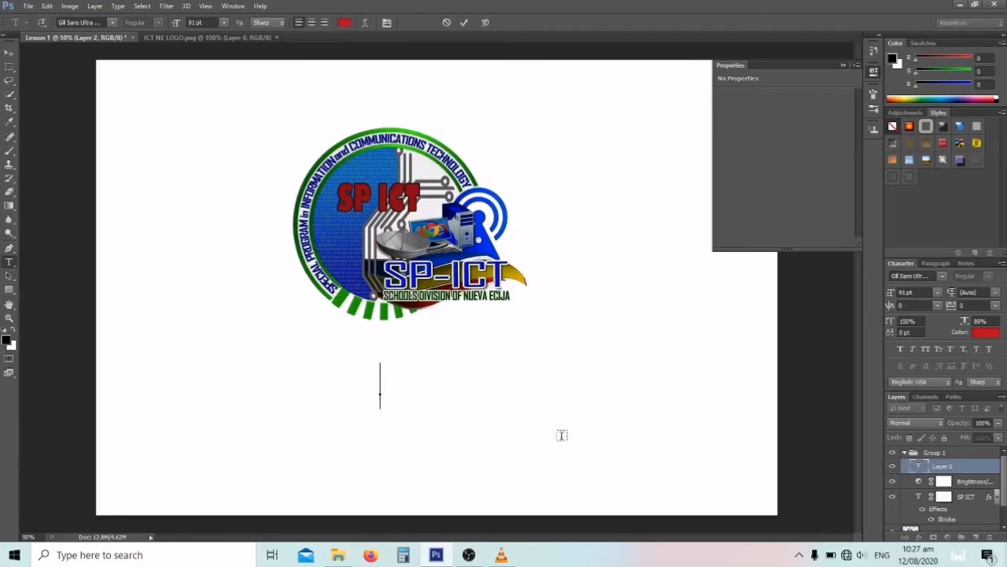
{"action": "type", "text": "Grade 7"}
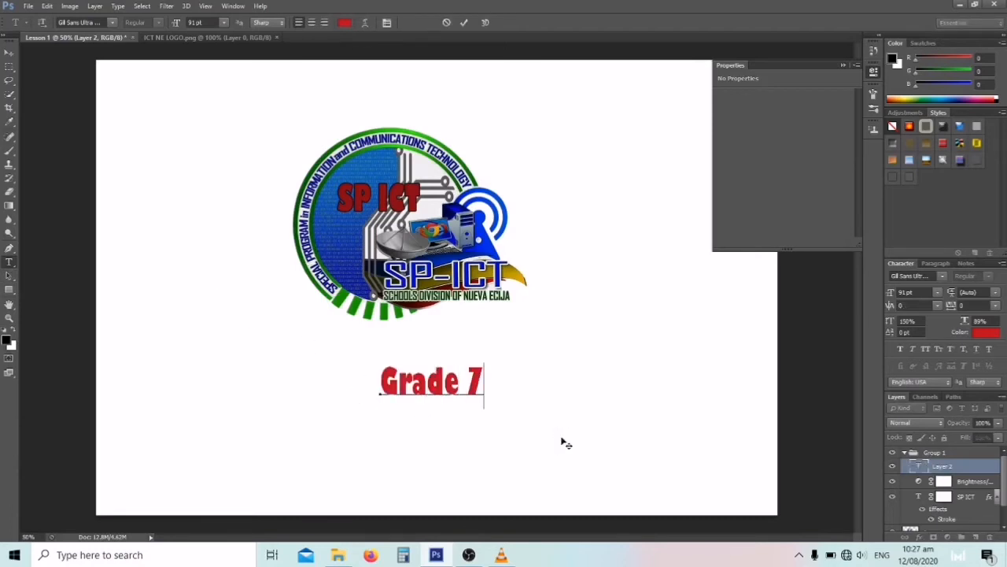
{"action": "type", "text": " 7"}
{"action": "key", "text": "BackSpace"}
{"action": "type", "text": "Zoom"}
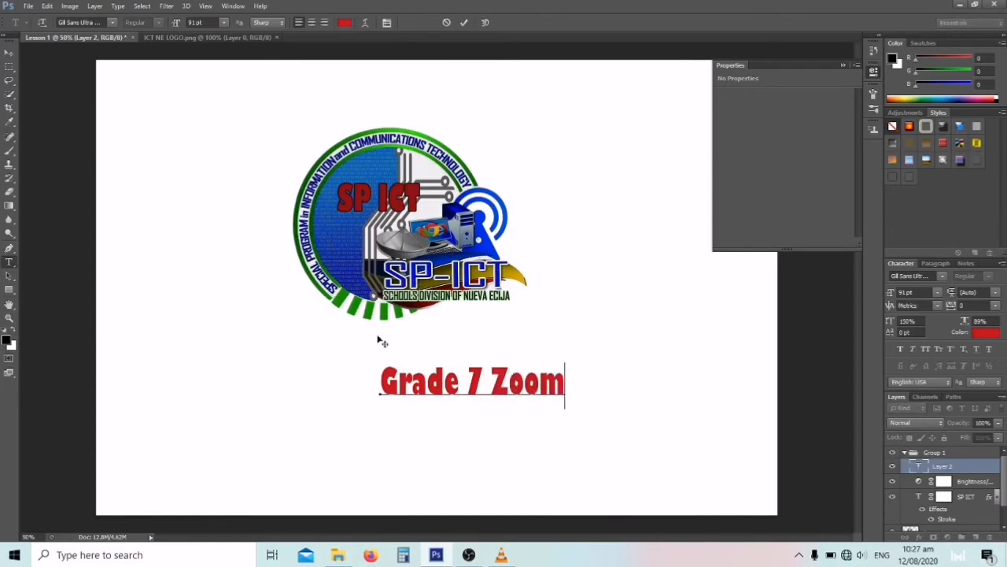
{"action": "left_click", "coordinate": [463, 23]}
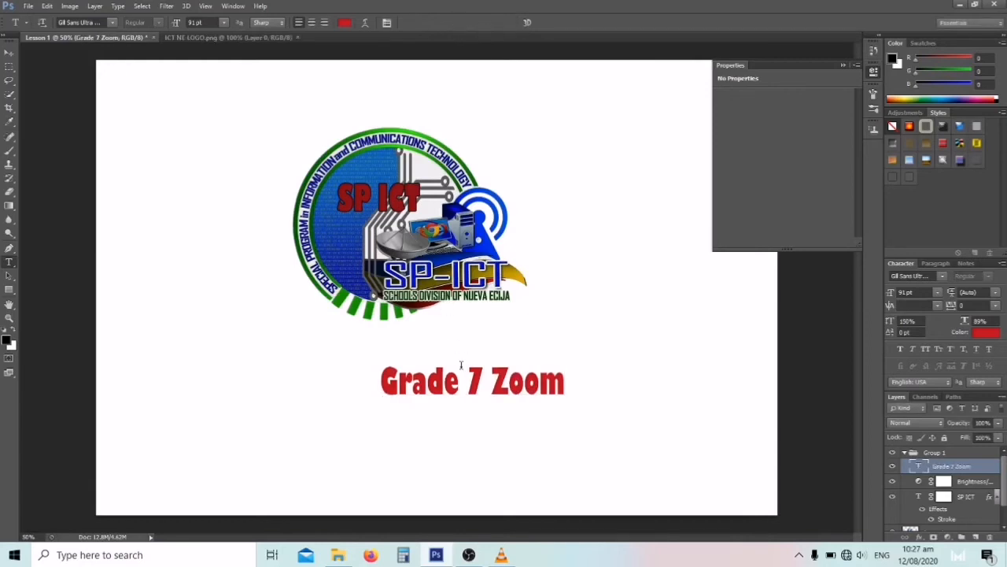
Move the "Grade 7 Zoom" text up to the logo's lower edge, and shift all of Group 1 right and slightly down.
{"action": "key", "text": "v"}
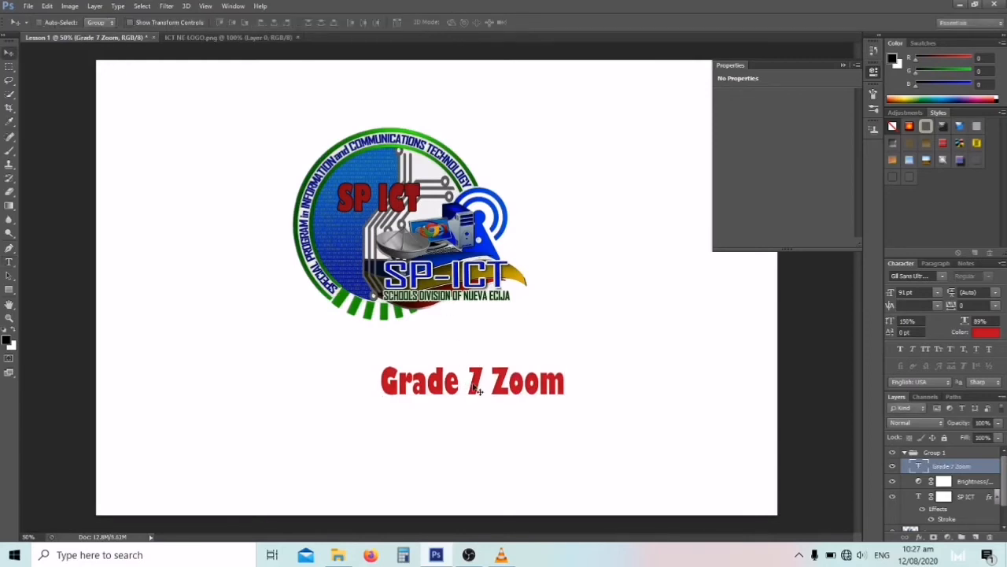
{"action": "left_click_drag", "start_coordinate": [480, 395], "coordinate": [477, 323]}
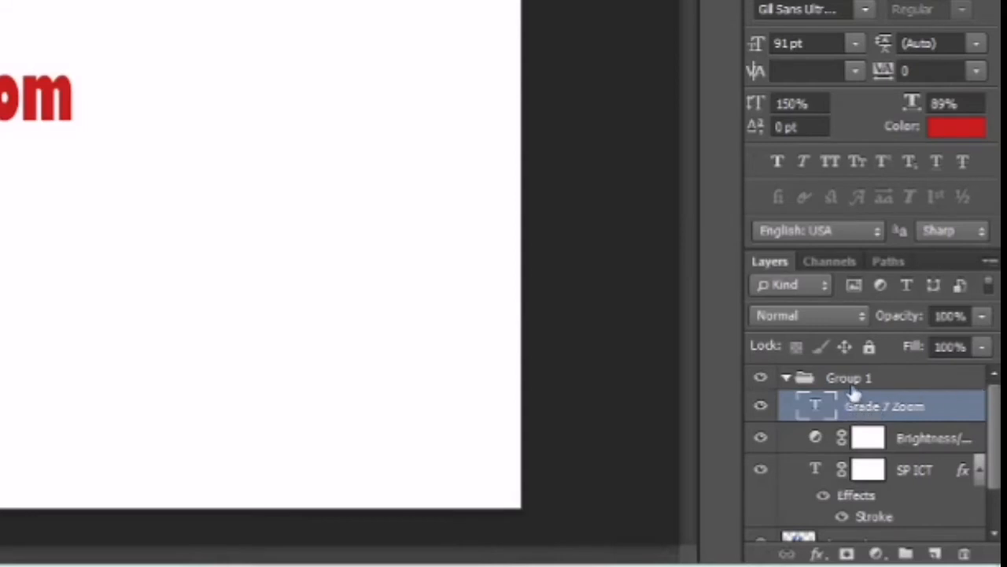
{"action": "left_click", "coordinate": [891, 383]}
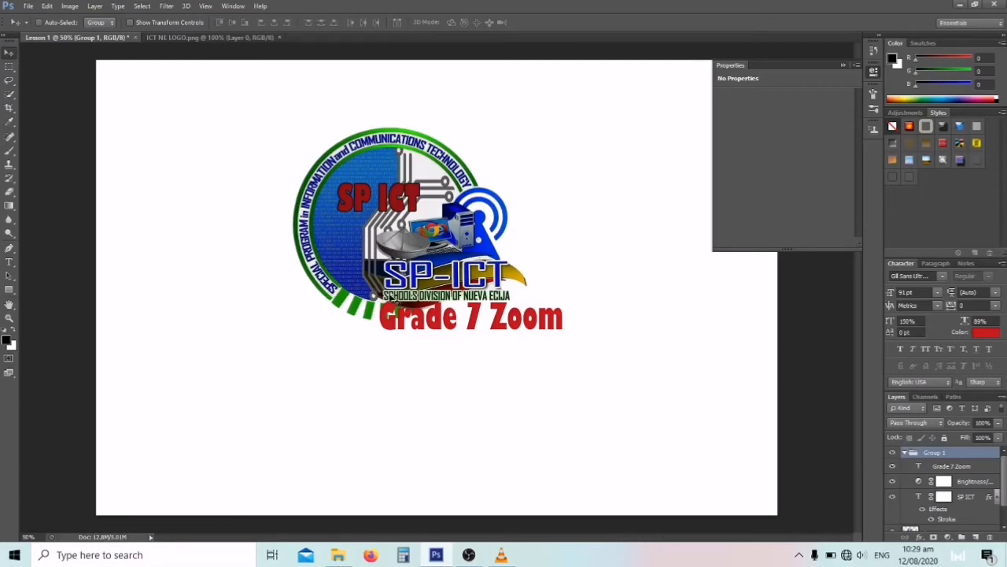
{"action": "left_click_drag", "start_coordinate": [417, 305], "coordinate": [524, 323]}
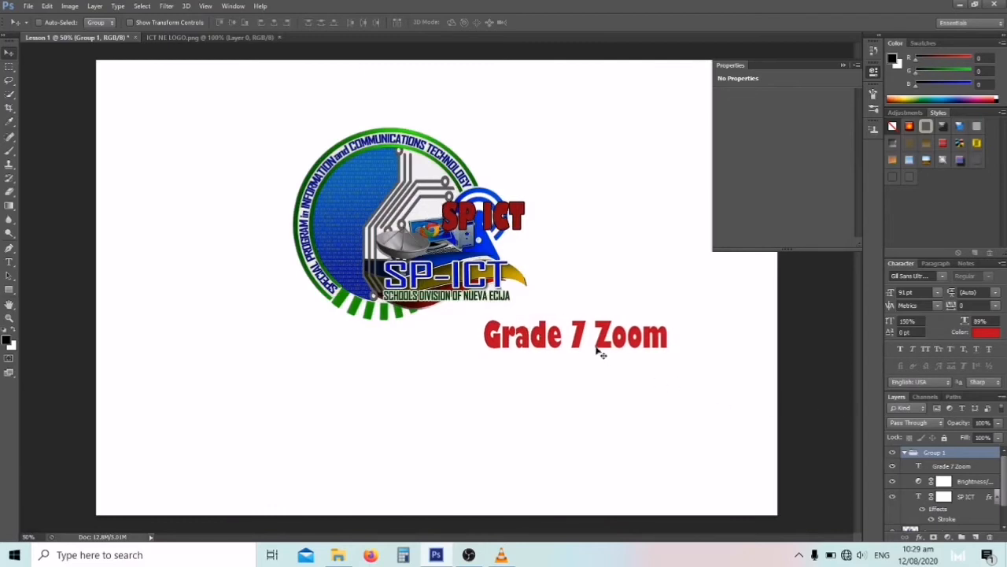
Move Group 1 left so "SP ICT" overlaps the logo's blue half and "Grade 7 Zoom" sits just under the logo, and collapse the group.
{"action": "left_click_drag", "start_coordinate": [573, 347], "coordinate": [462, 337]}
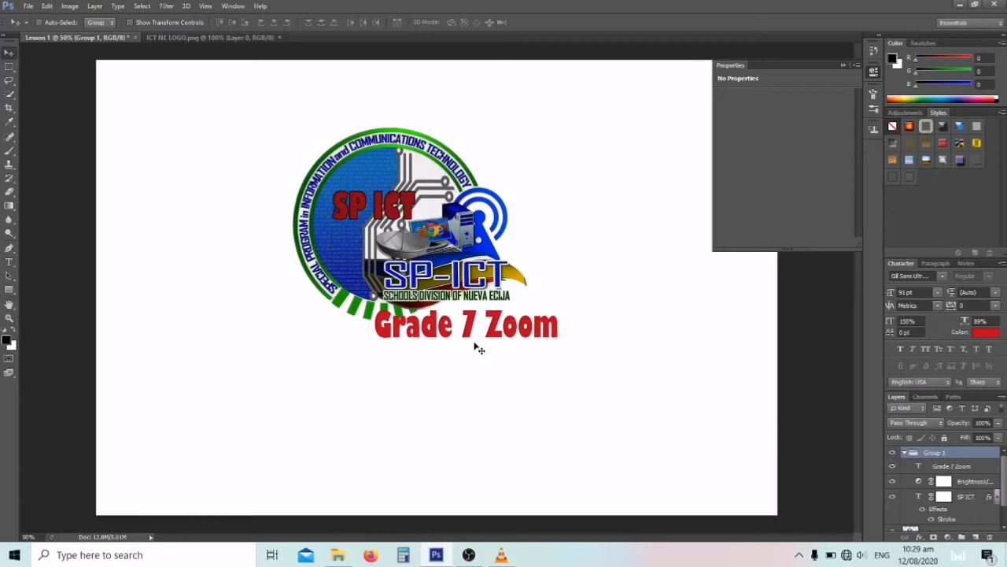
{"action": "left_click_drag", "start_coordinate": [488, 333], "coordinate": [482, 332]}
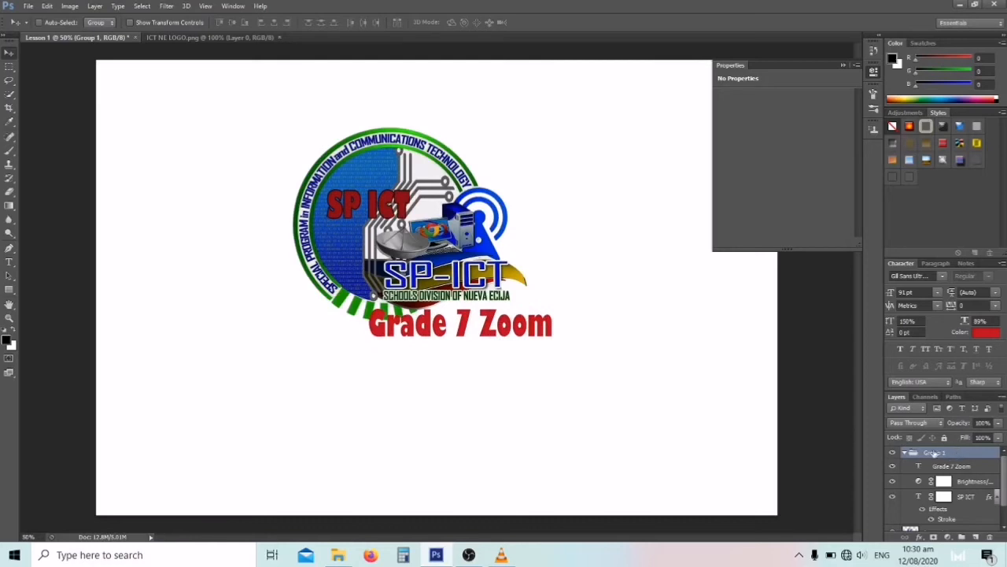
{"action": "mouse_move", "coordinate": [488, 333]}
{"action": "left_mouse_down"}
{"action": "mouse_move", "coordinate": [561, 334]}
{"action": "mouse_move", "coordinate": [503, 332]}
{"action": "left_mouse_up"}
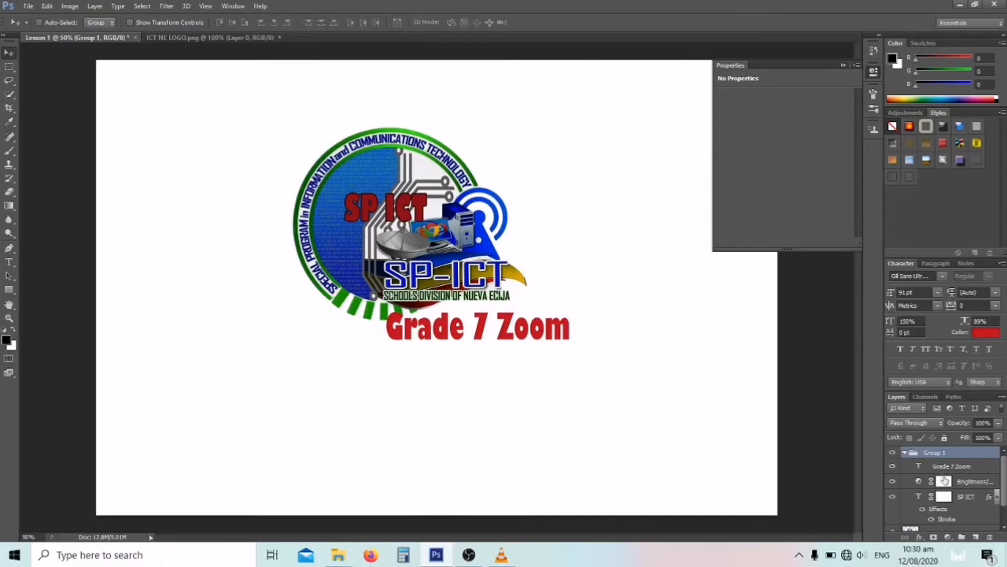
{"action": "left_click", "coordinate": [904, 452]}
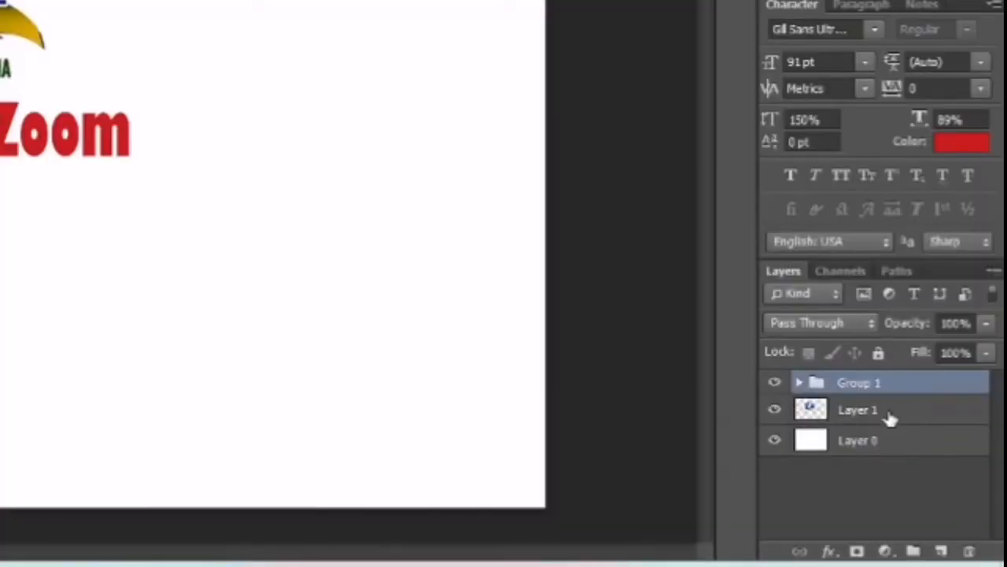
Add a new layer directly above Layer 1 and enter the red text "SY 2020- 2021" on it below "Grade 7 Zoom".
{"action": "left_click", "coordinate": [887, 415]}
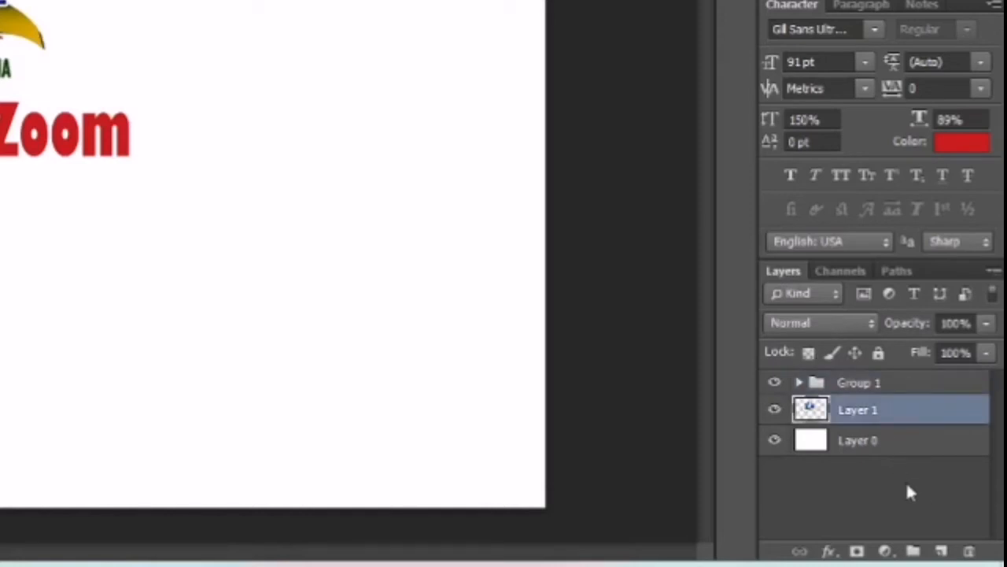
{"action": "left_click", "coordinate": [942, 551]}
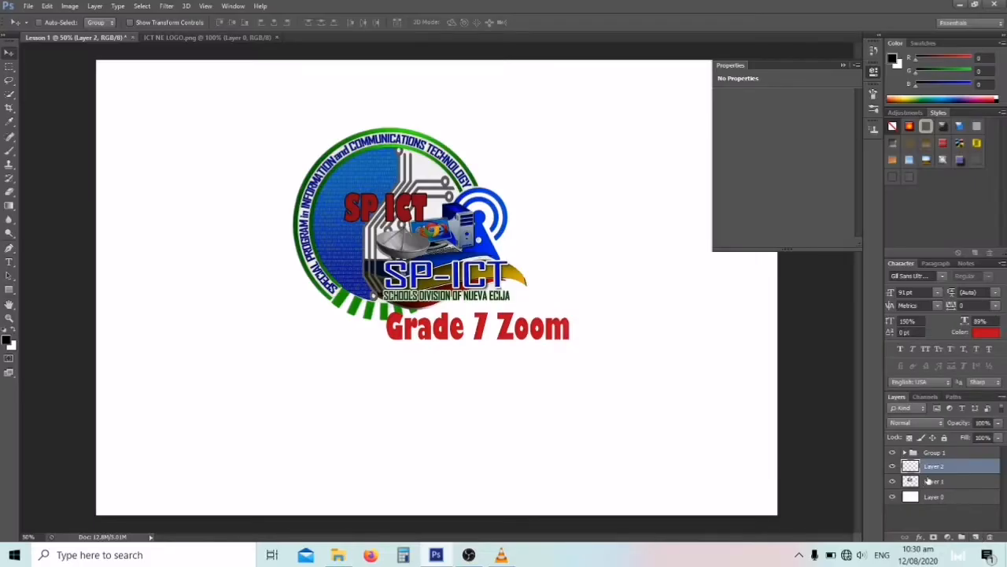
{"action": "left_click", "coordinate": [9, 263]}
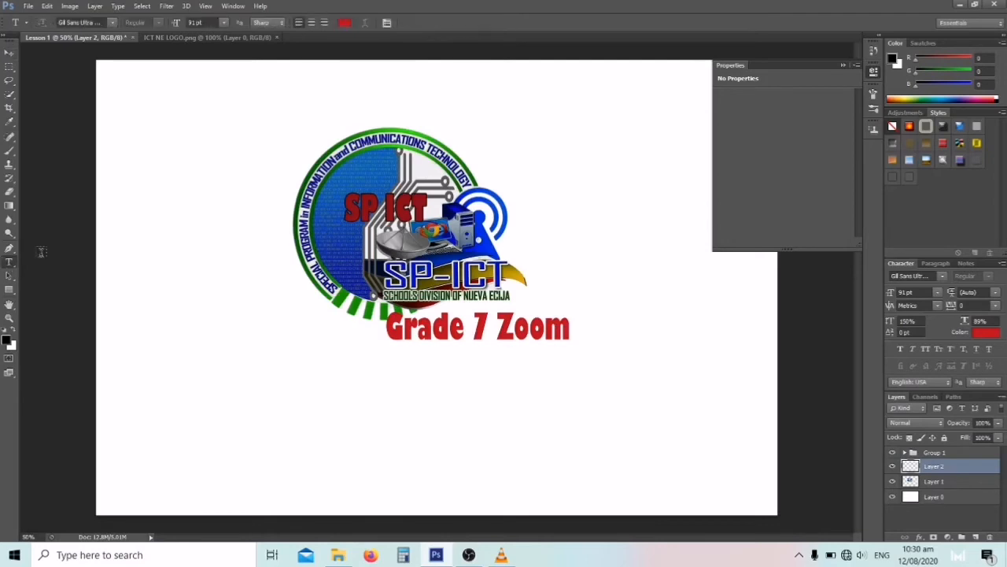
{"action": "left_click", "coordinate": [399, 360]}
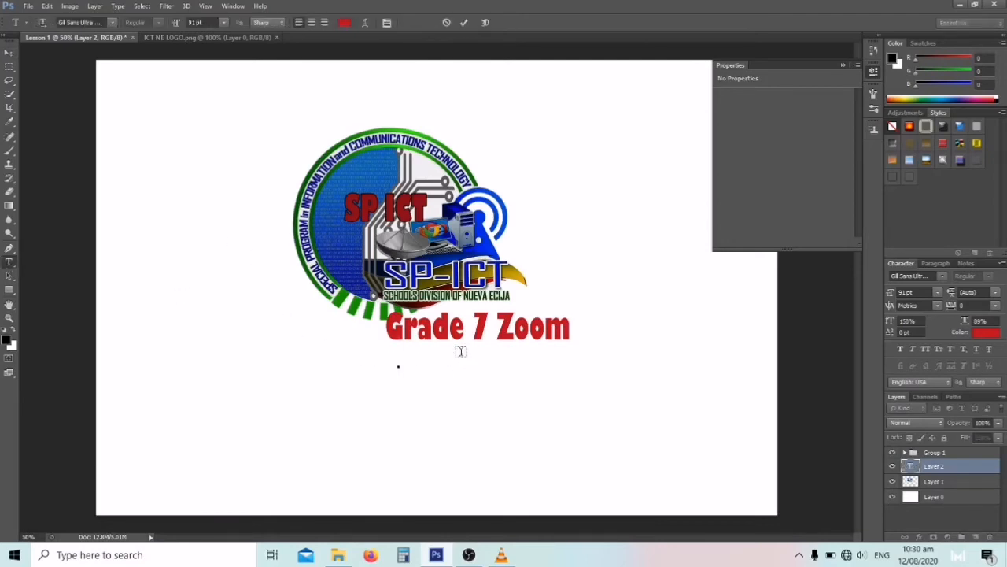
{"action": "type", "text": "SY 2010 - 2021"}
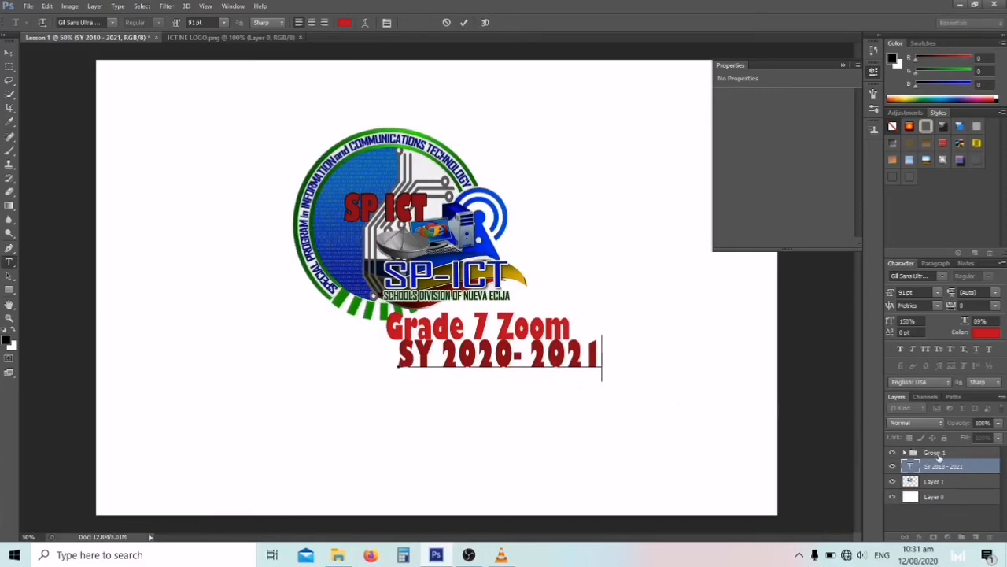
{"action": "left_click", "coordinate": [8, 55]}
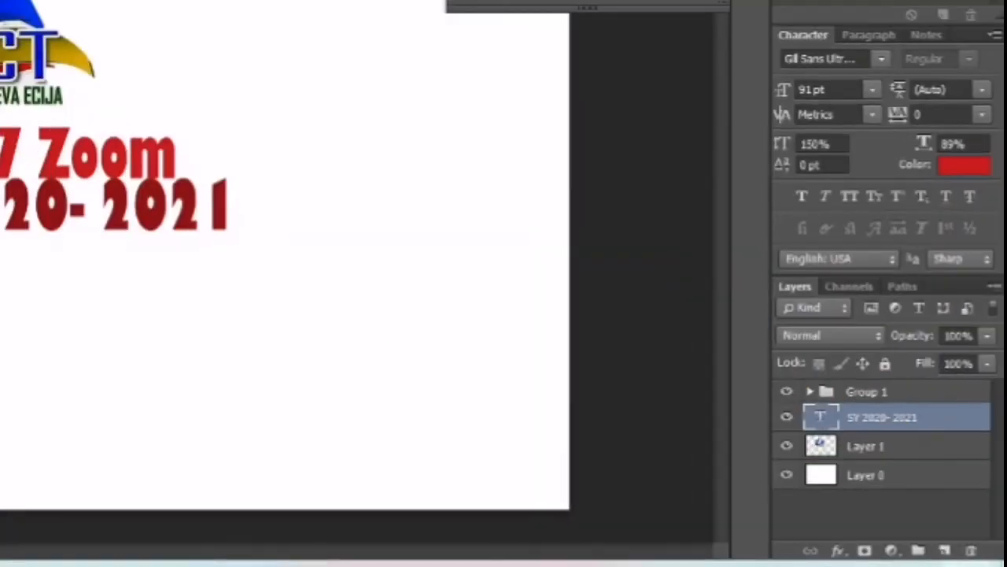
Delete the "SY 2020- 2021" text layer.
{"action": "left_click", "coordinate": [976, 550]}
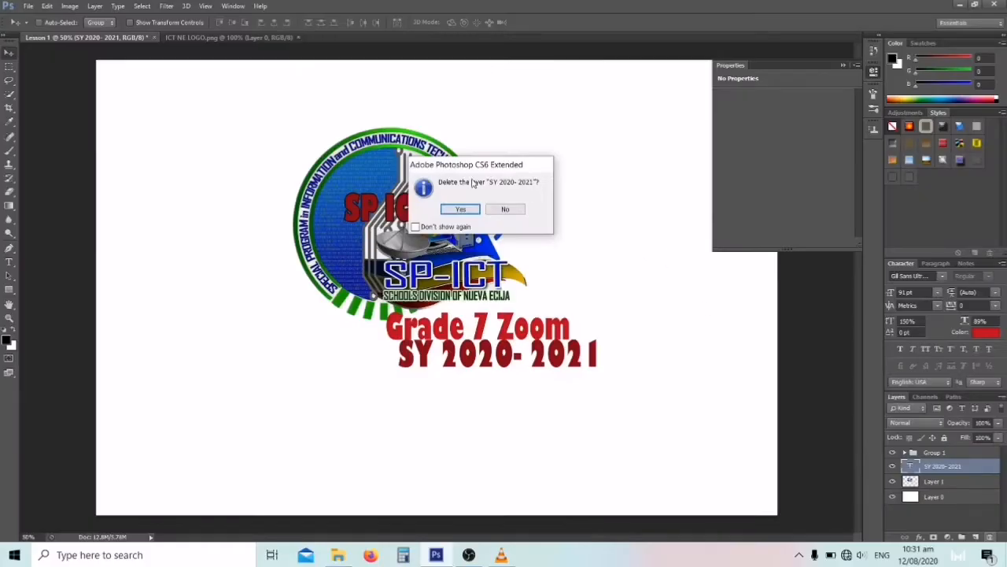
{"action": "left_click", "coordinate": [467, 209]}
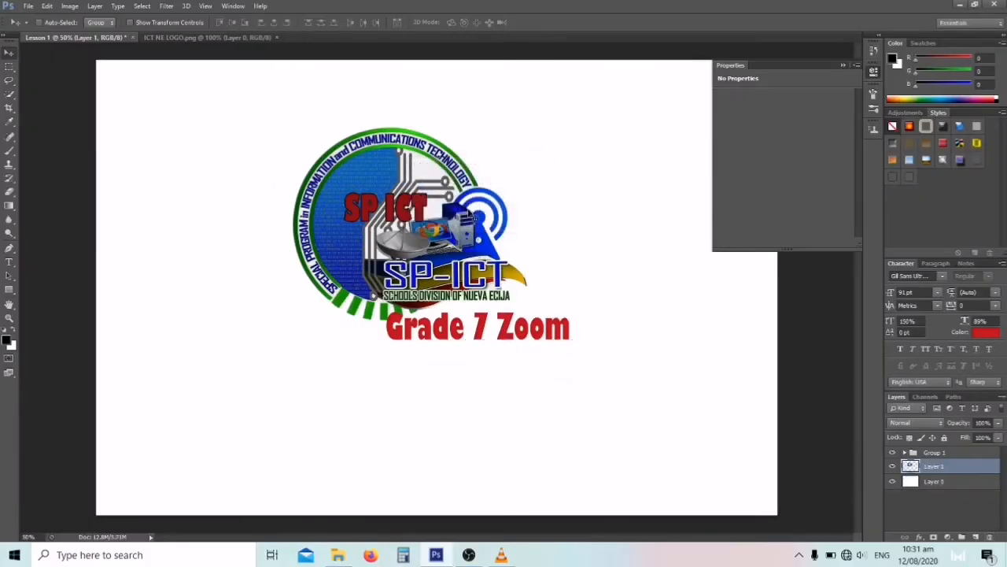
{"action": "left_click", "coordinate": [471, 555]}
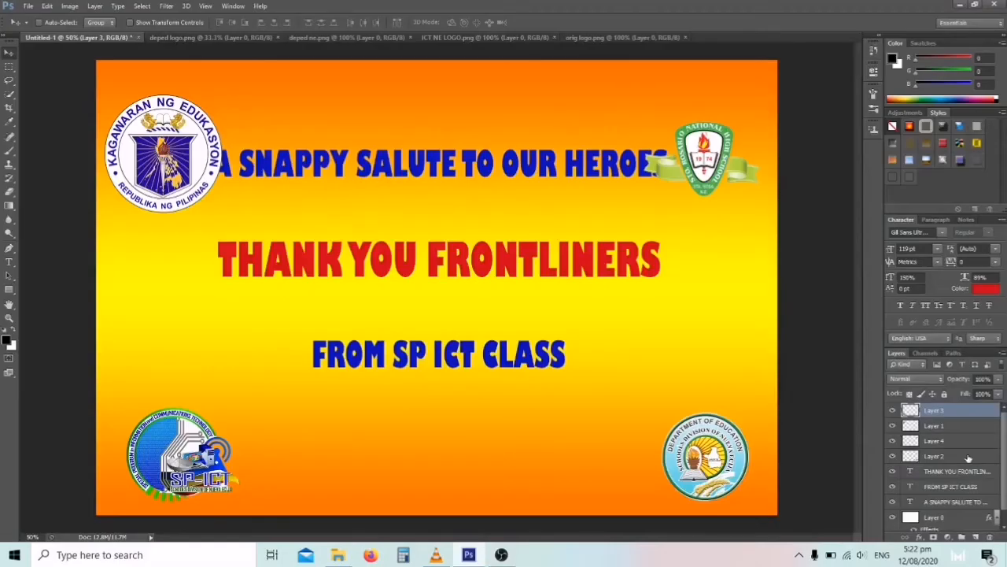